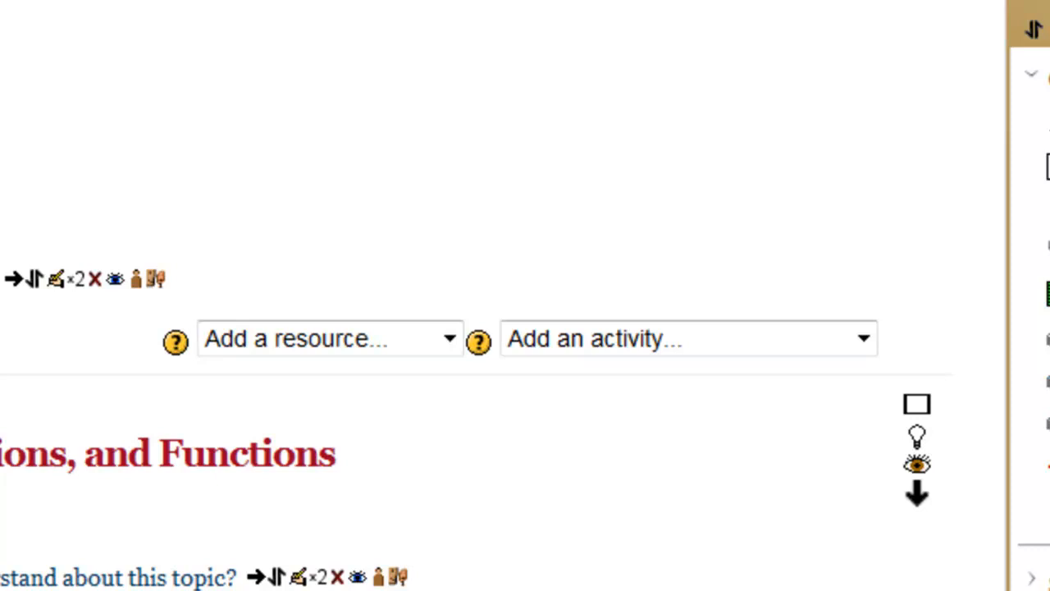
click(621, 408)
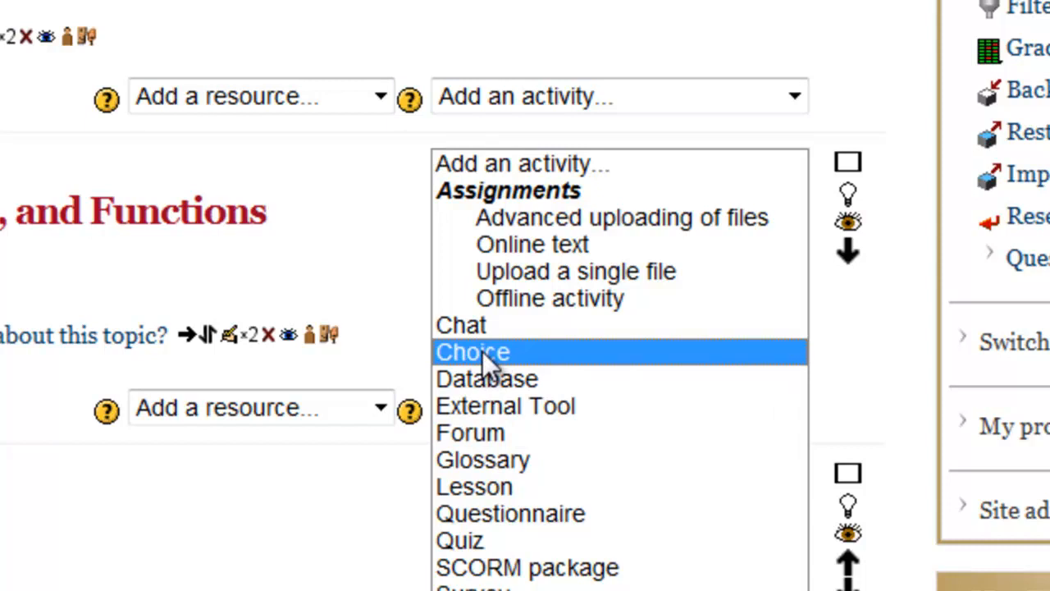
click(181, 502)
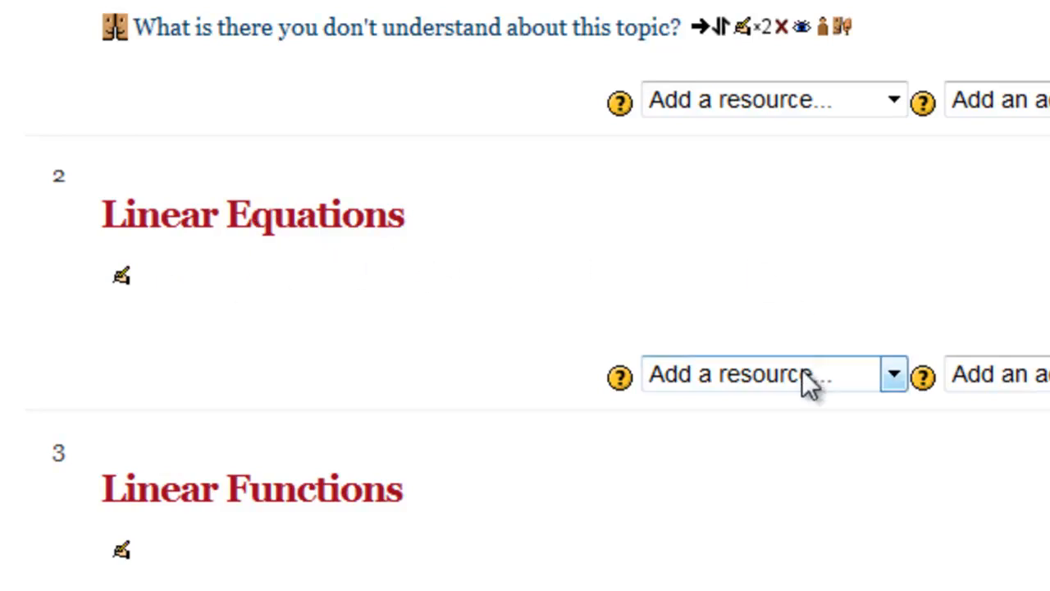
Add a File resource to the Linear Equations topic, named "Slope Quiz" with the description "Quiz on slope."
click(893, 376)
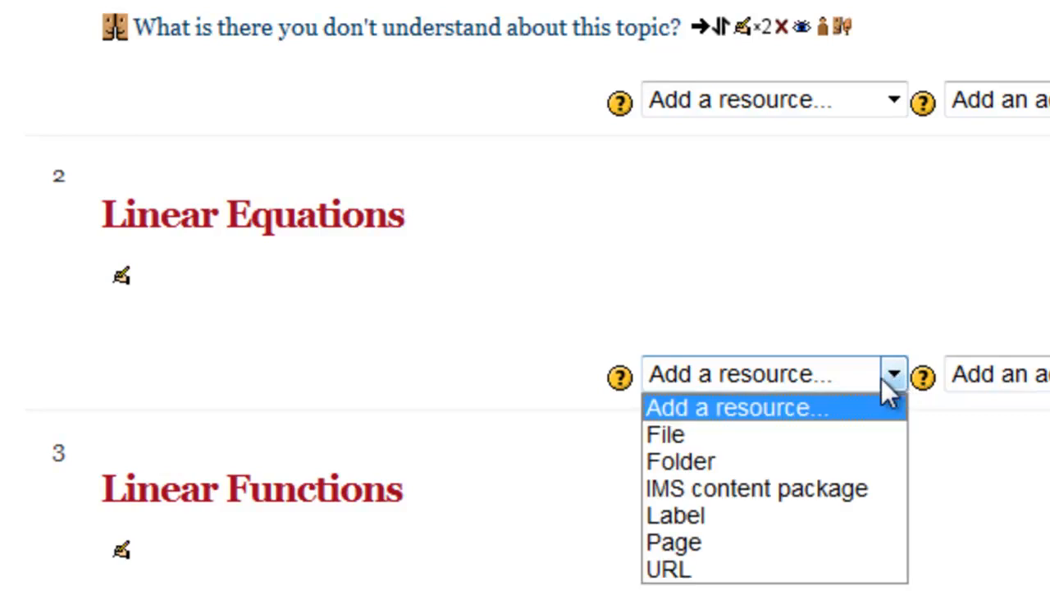
click(676, 434)
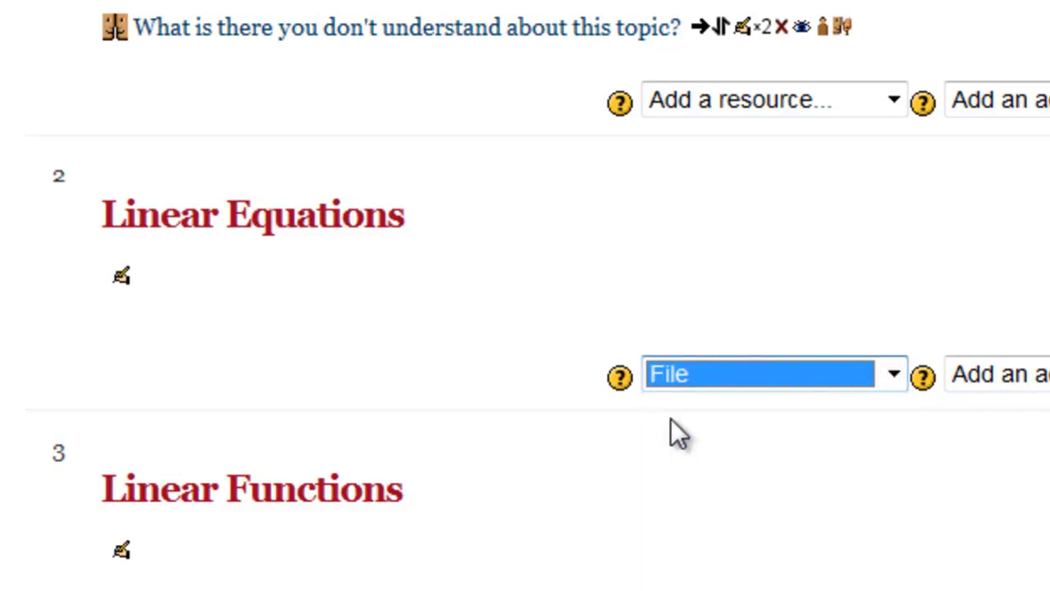
click(258, 188)
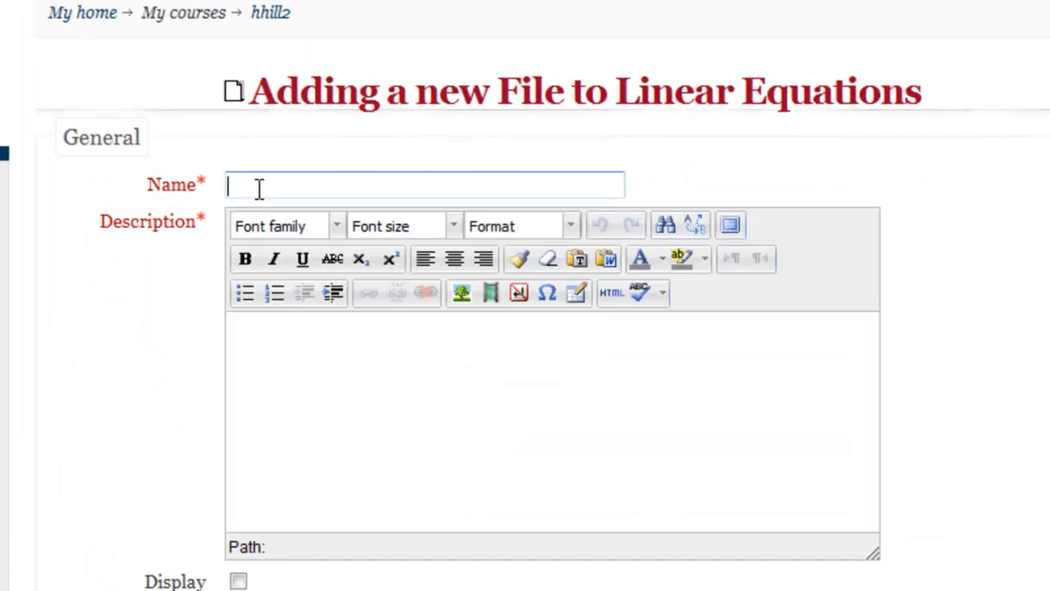
text(Slope Quiz)
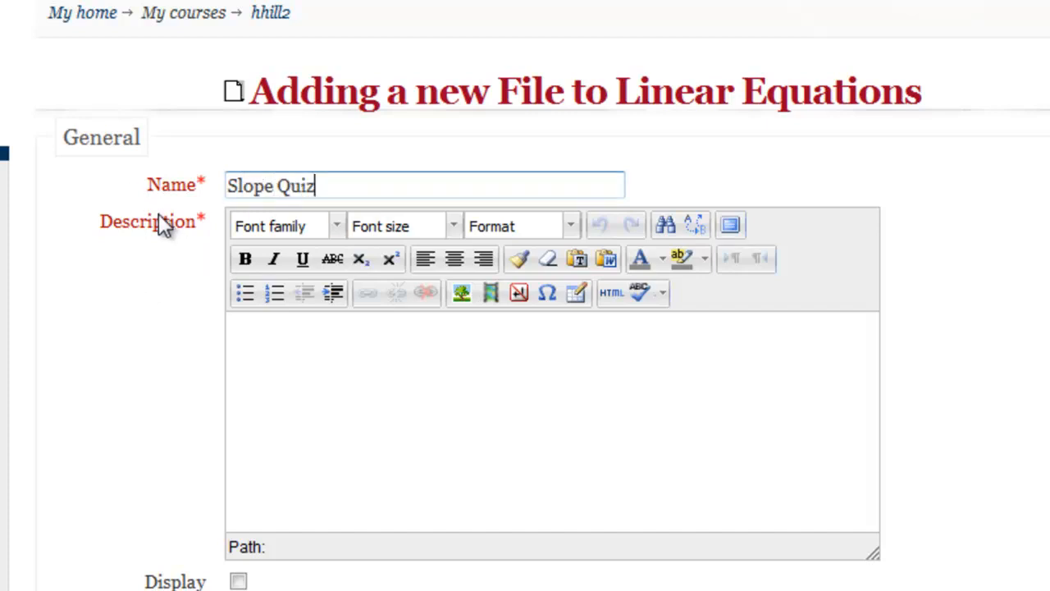
click(249, 336)
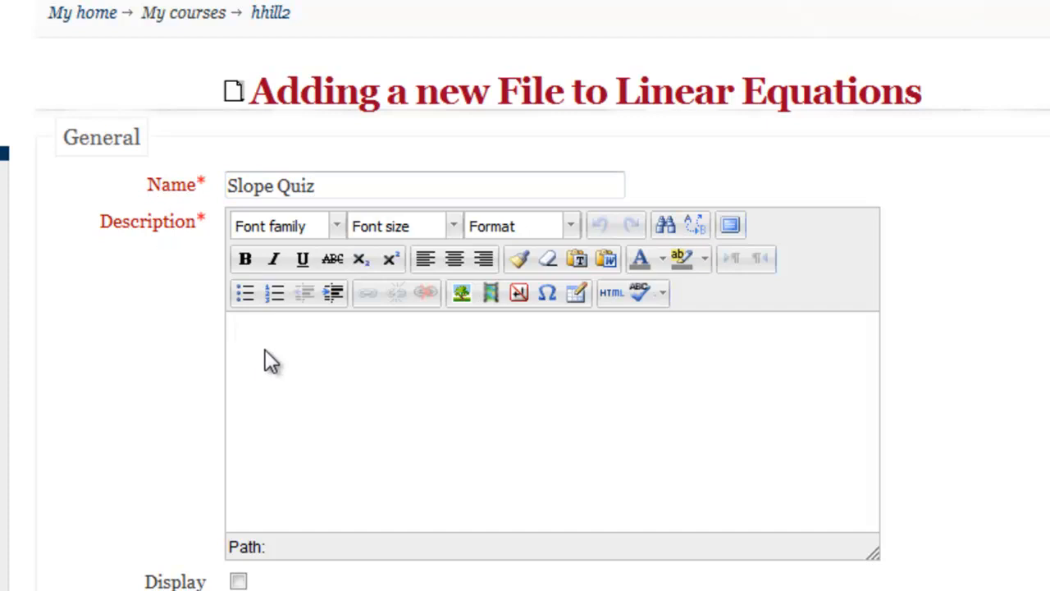
text(Quiz o)
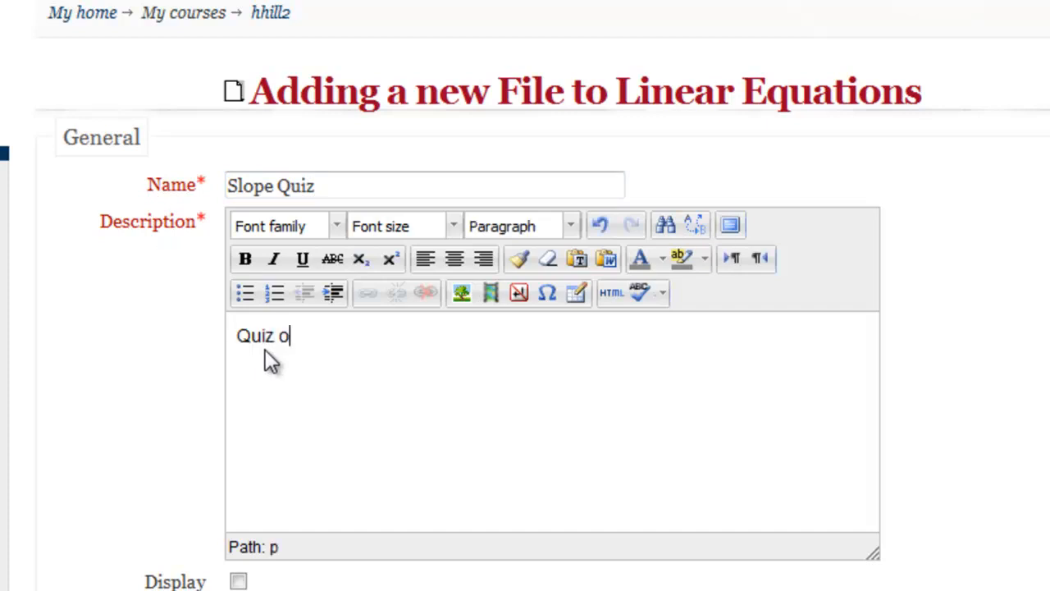
text(n slope.)
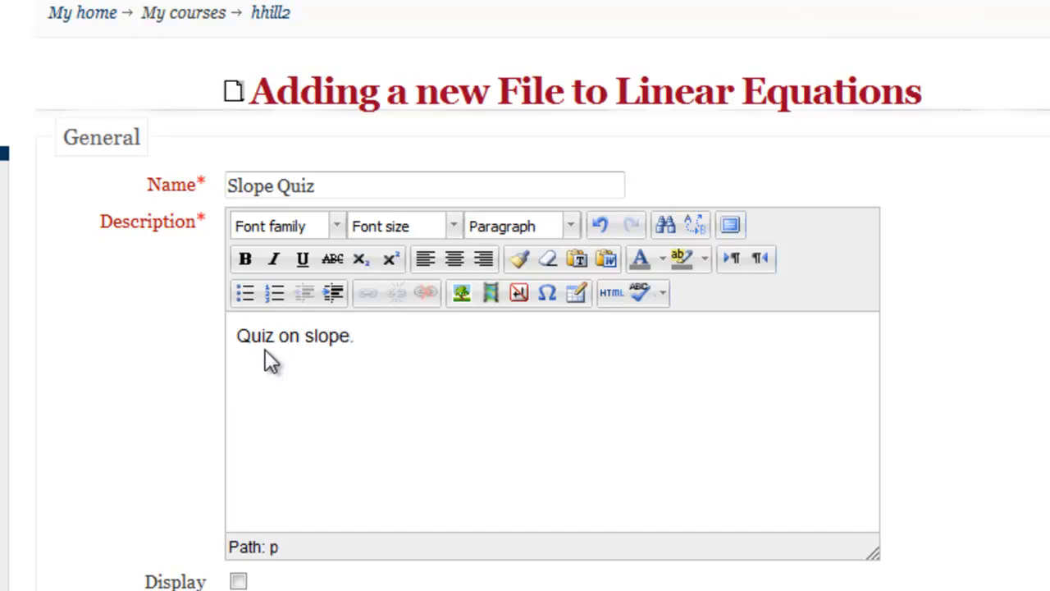
Upload the SlopeQuiz Word document from the Documents library as the resource's content file
scroll(361, 589, down, 2)
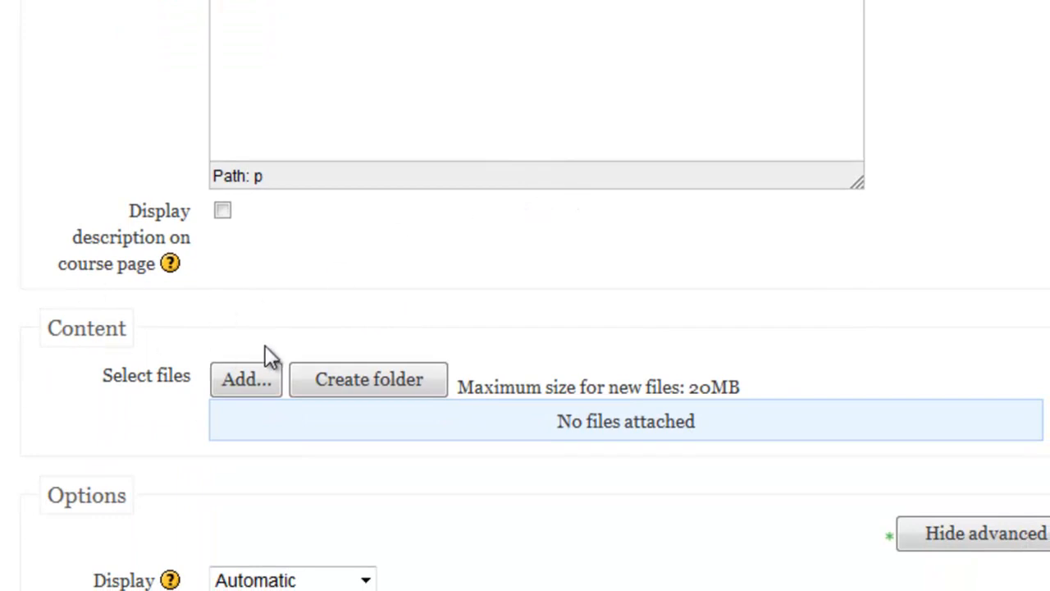
click(238, 383)
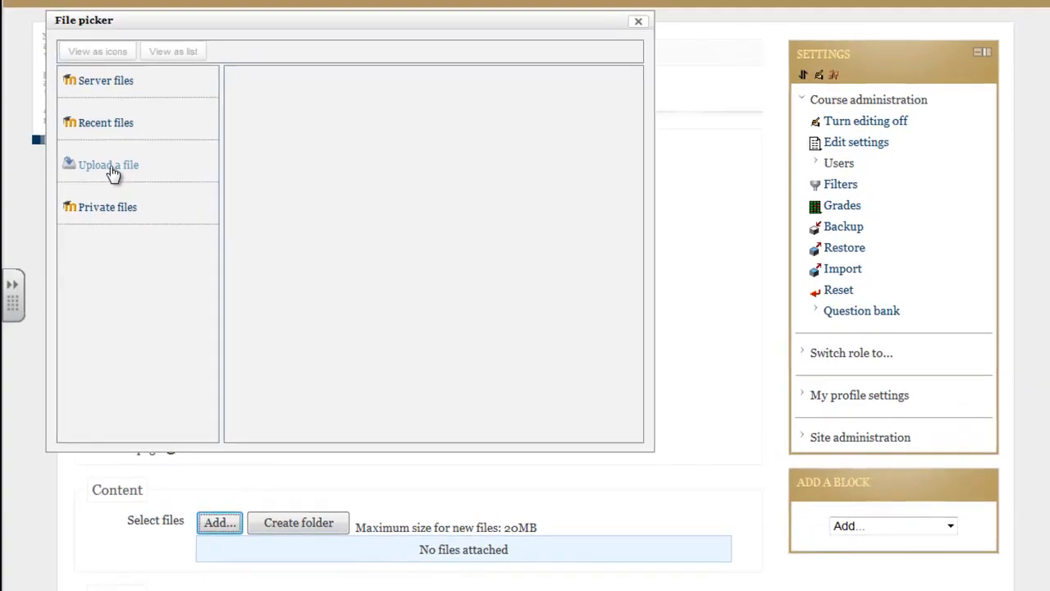
click(113, 171)
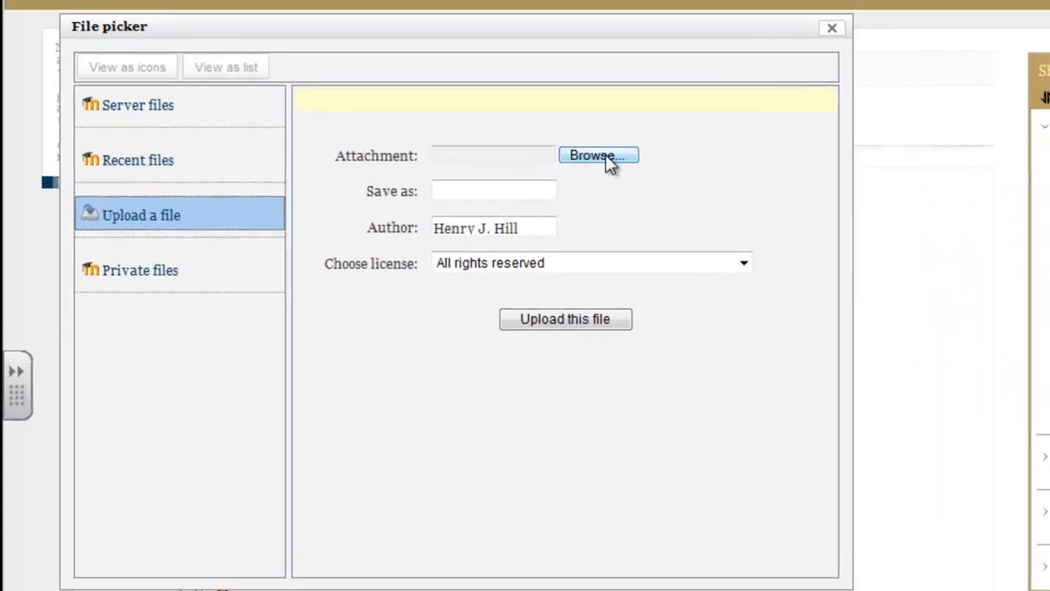
click(499, 132)
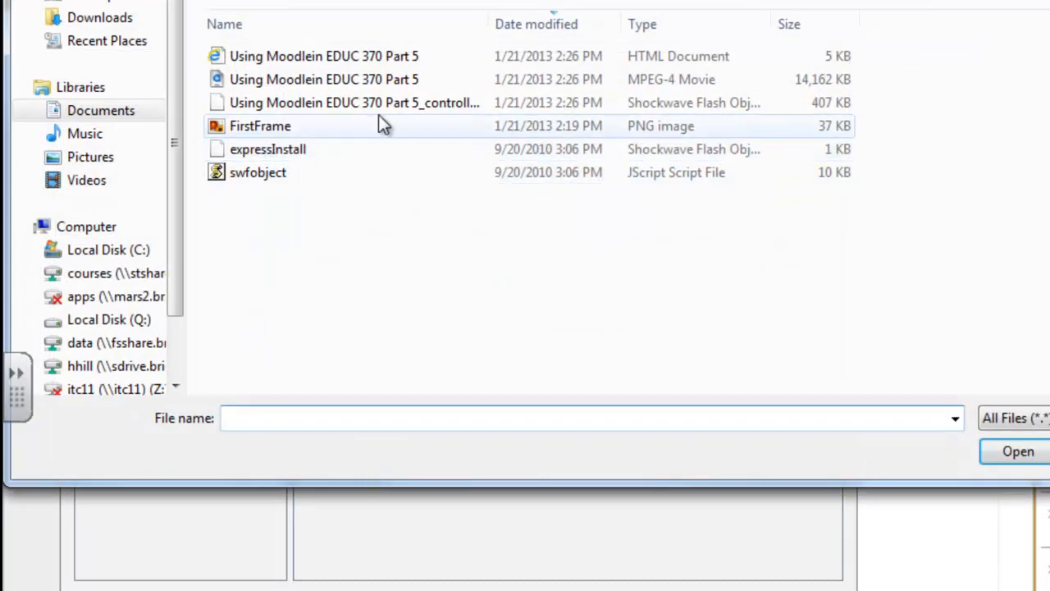
click(104, 112)
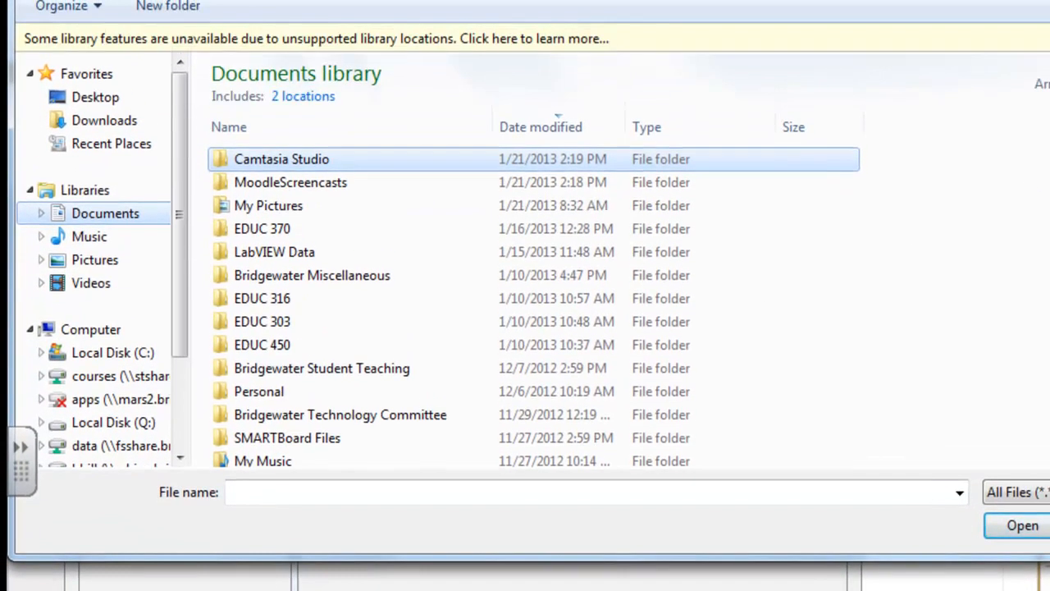
scroll(901, 220, down, 10)
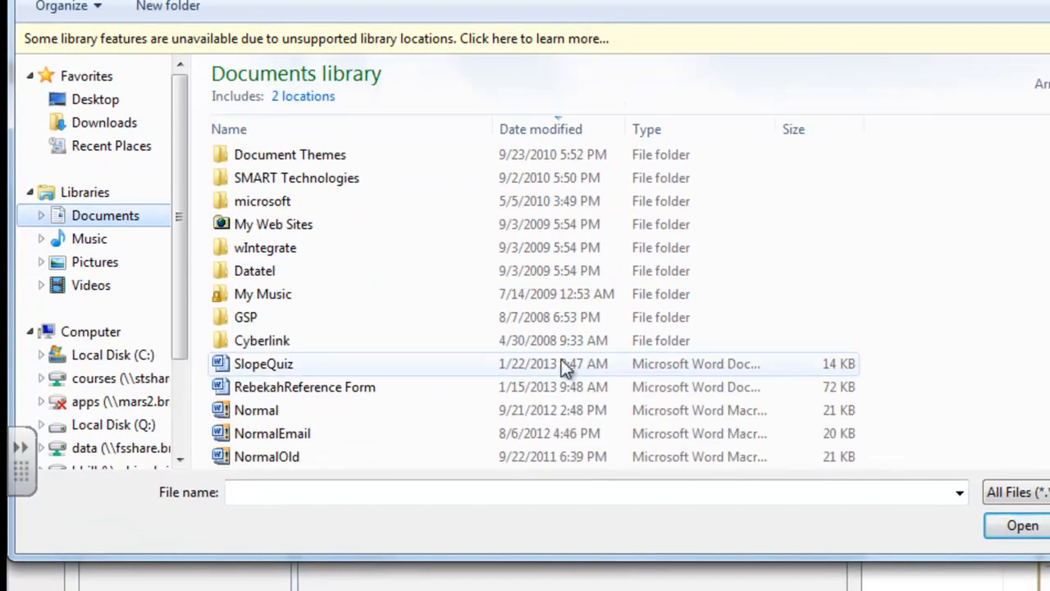
click(272, 366)
click(1011, 526)
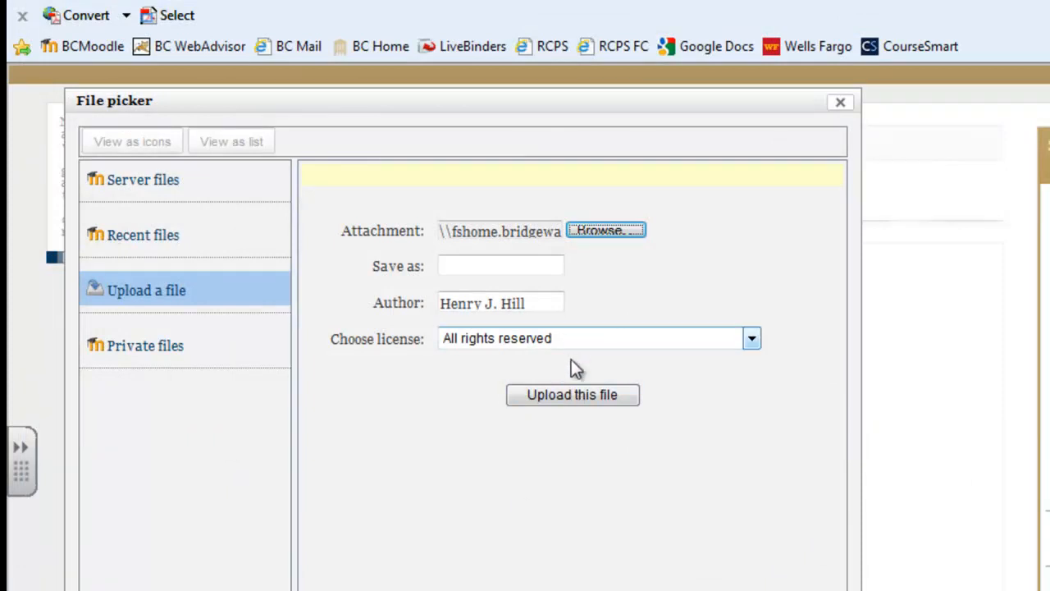
click(577, 401)
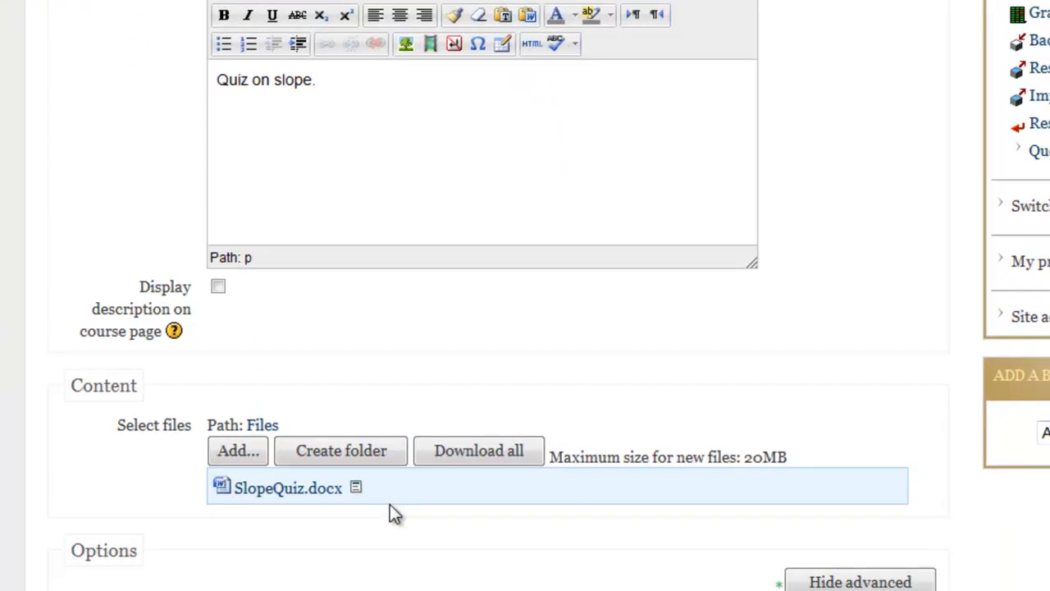
Set the file resource's visibility to Hide and save it, returning to the course page
scroll(497, 492, down, 8)
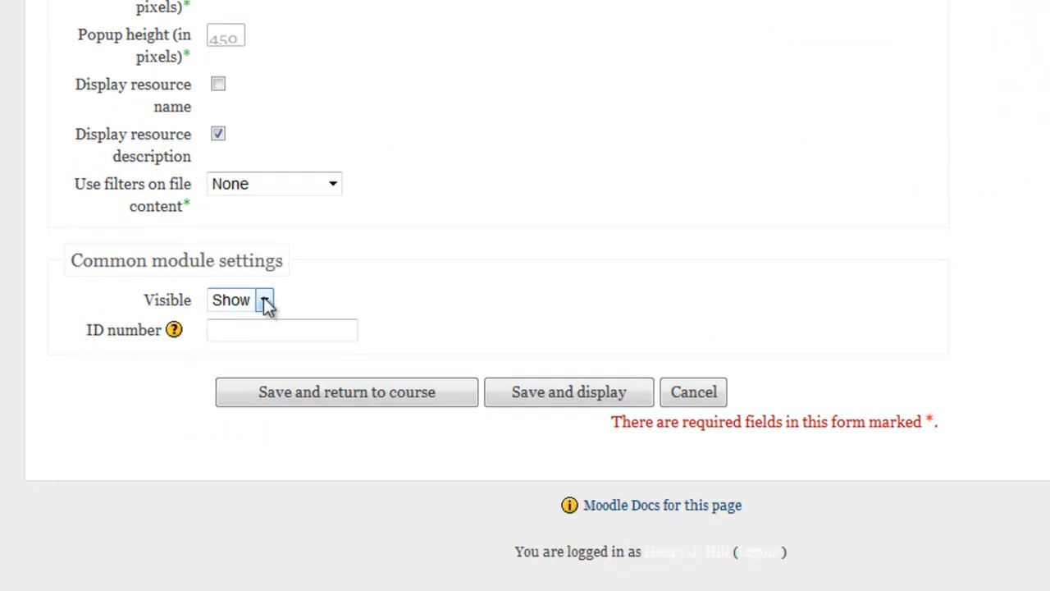
click(261, 302)
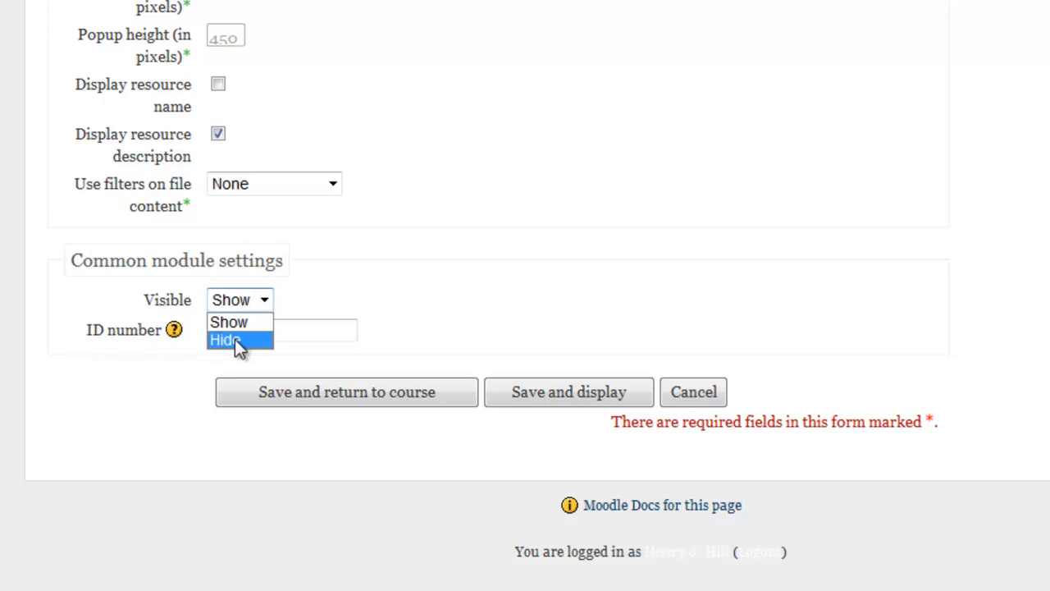
click(236, 341)
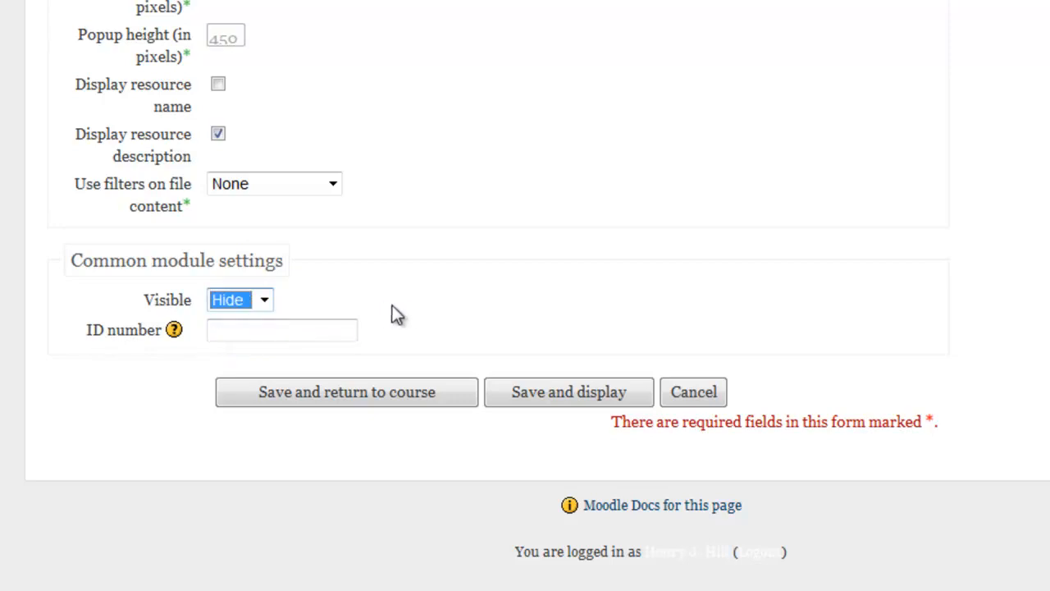
click(346, 388)
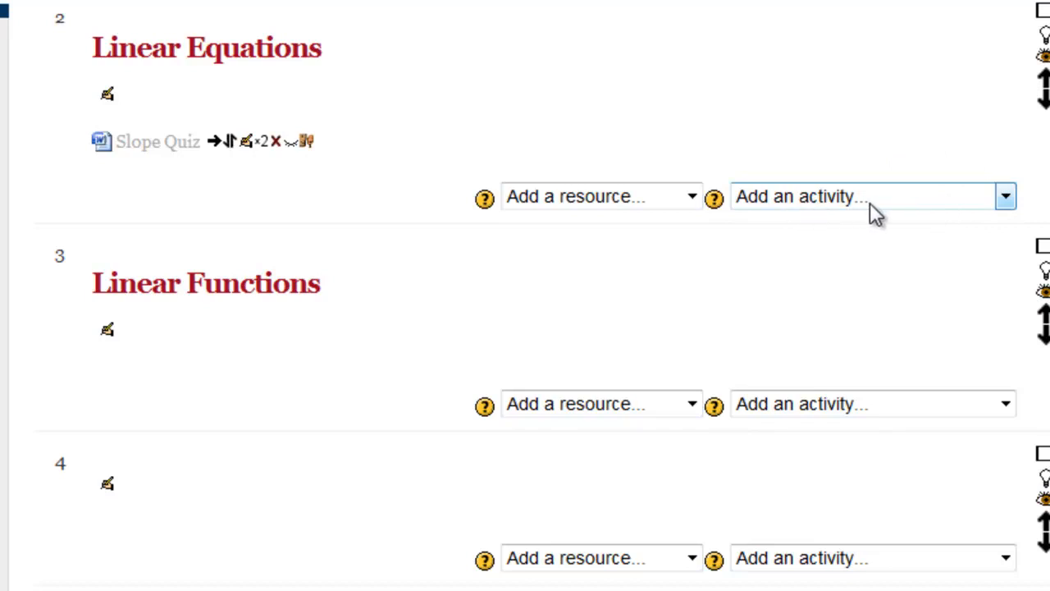
Add an "Upload a single file" assignment to the Linear Equations topic, named "Slope quiz - Upload Here"
click(1006, 197)
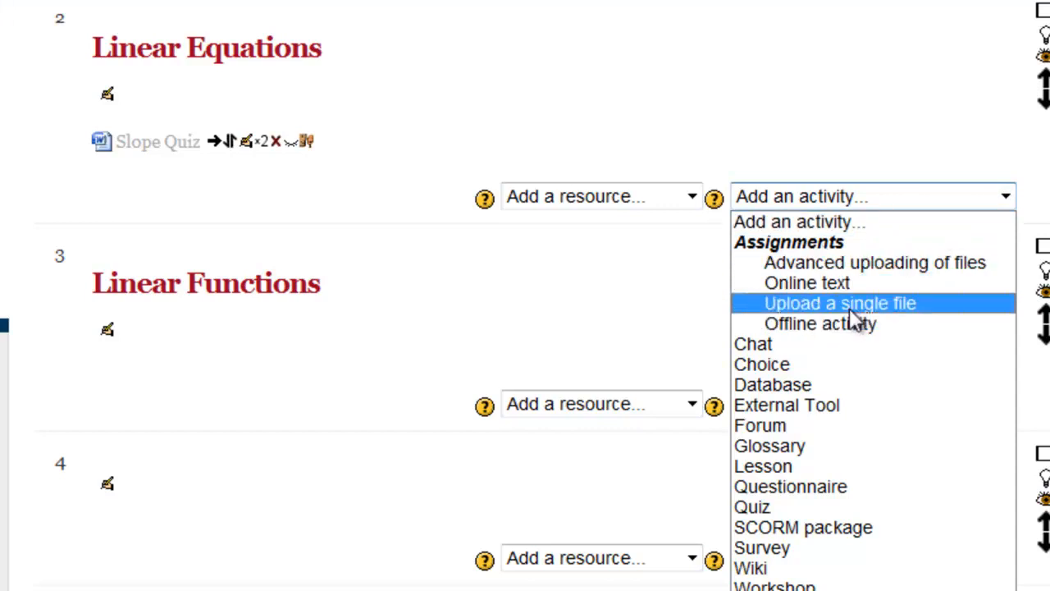
click(879, 305)
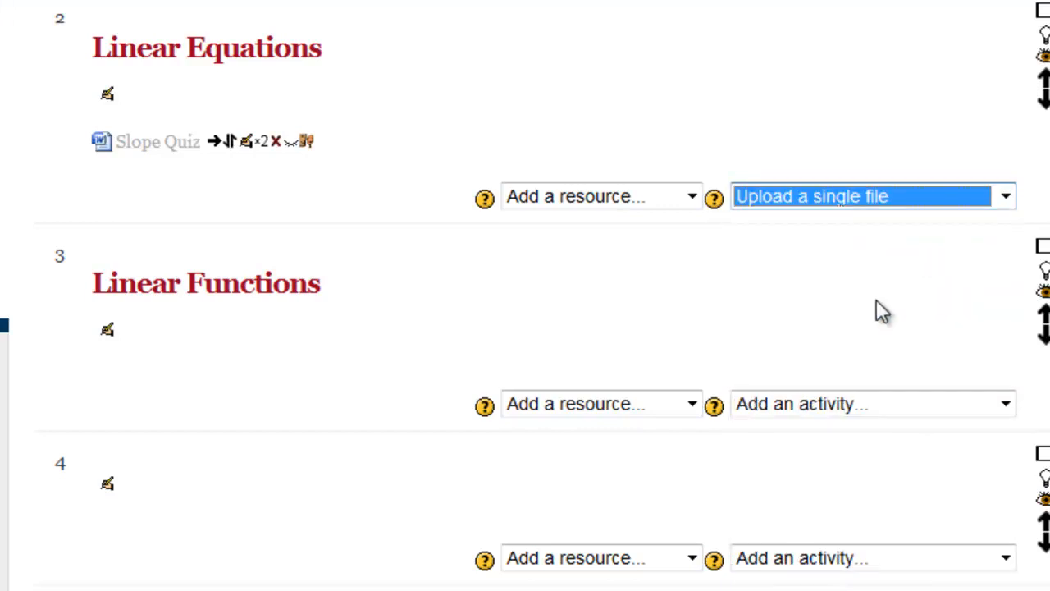
click(287, 178)
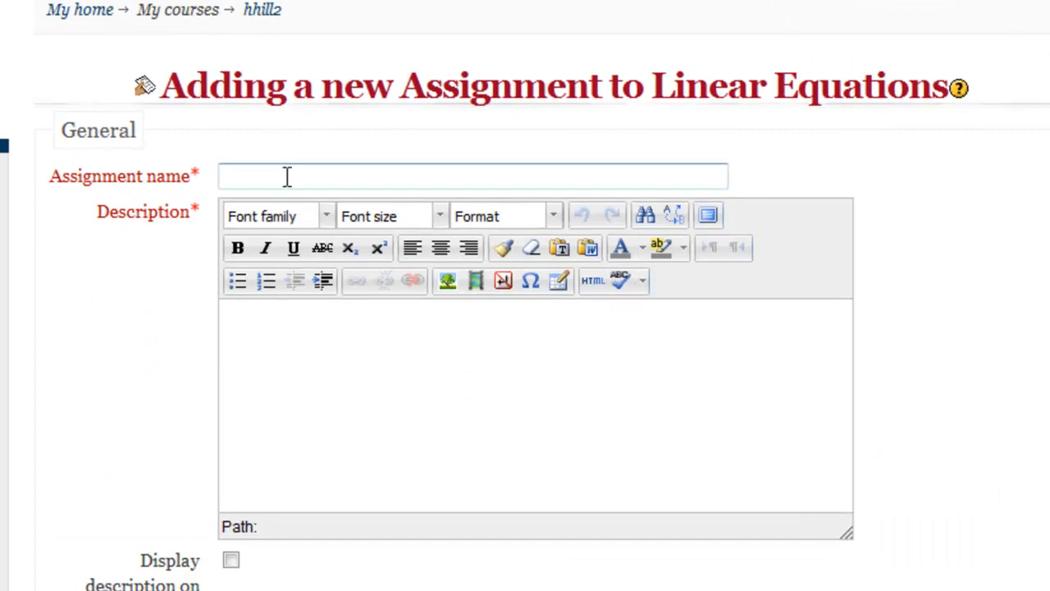
text(S)
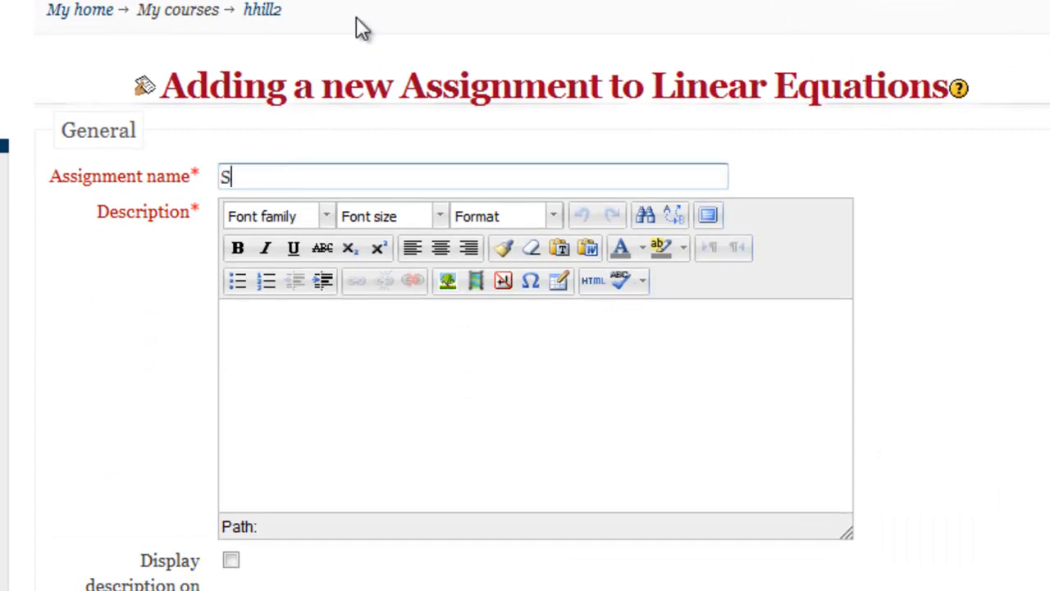
text(lope quiz)
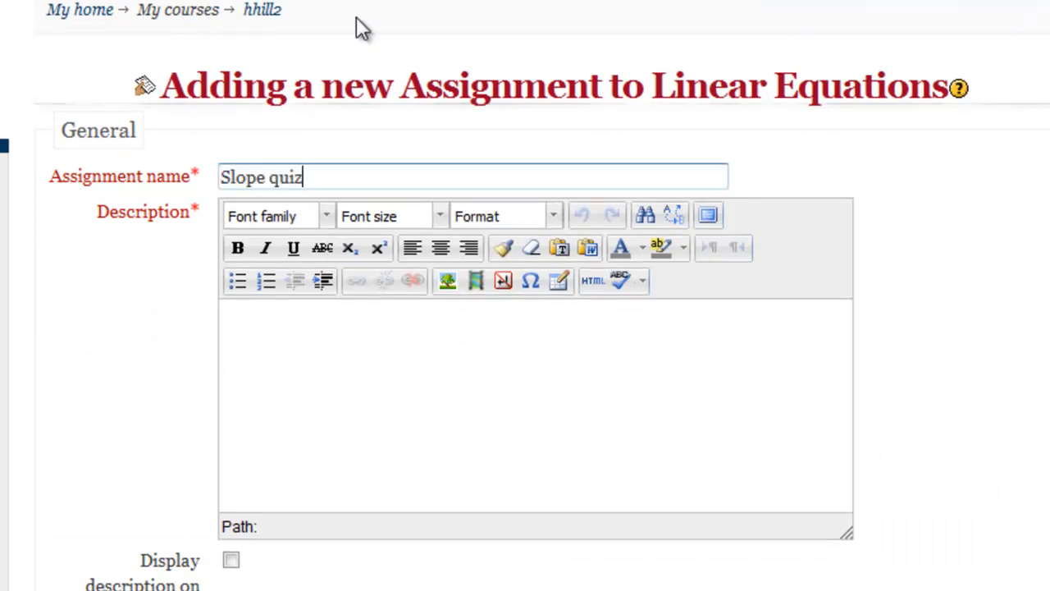
text( - Upload Here)
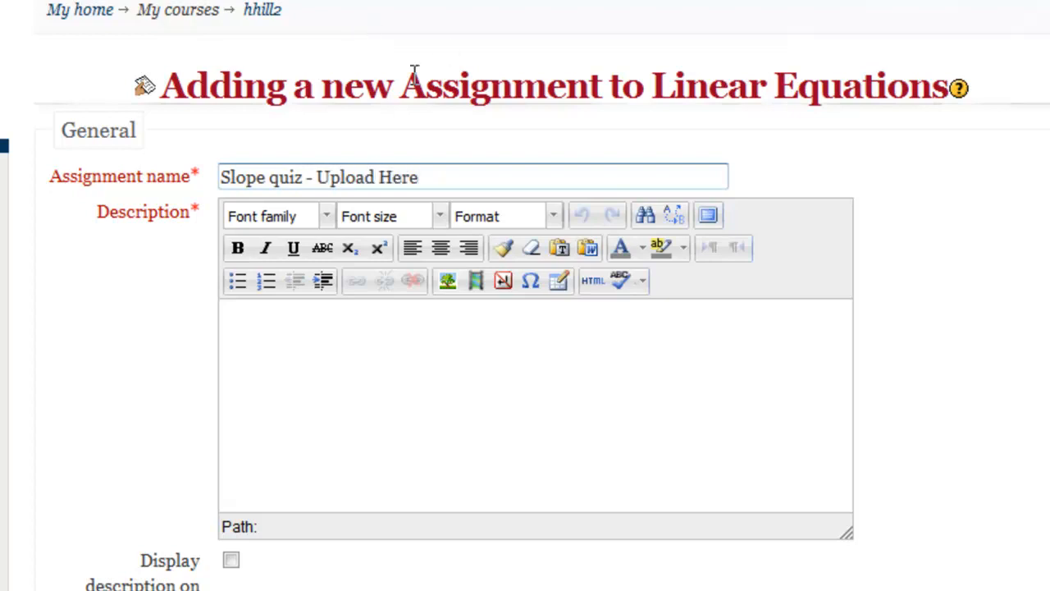
Enter "Upload your completed quiz here." as the assignment description
click(336, 310)
text(Upload your comp)
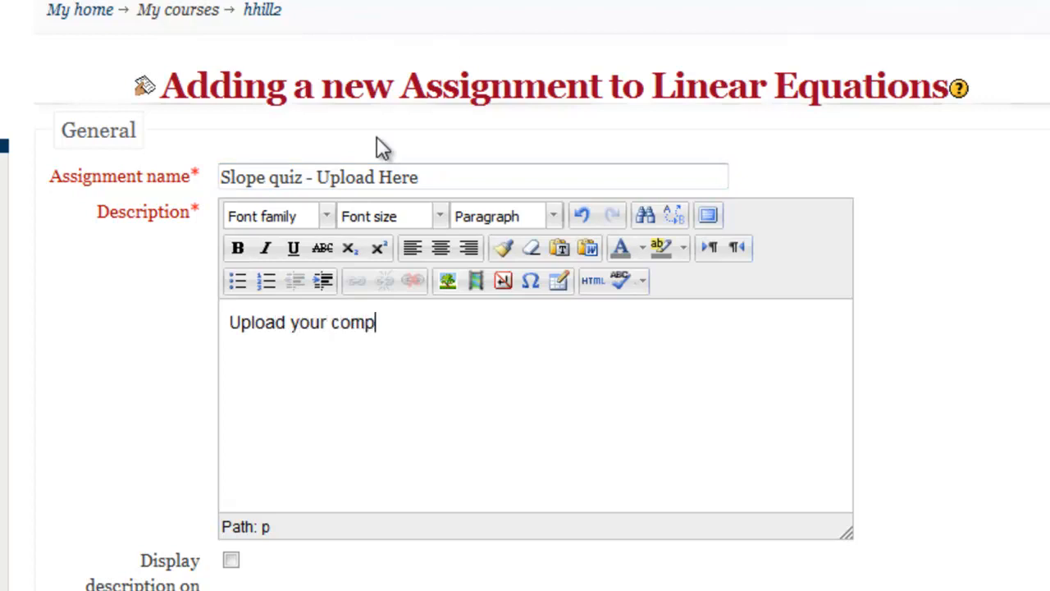
text(leted quiz here.)
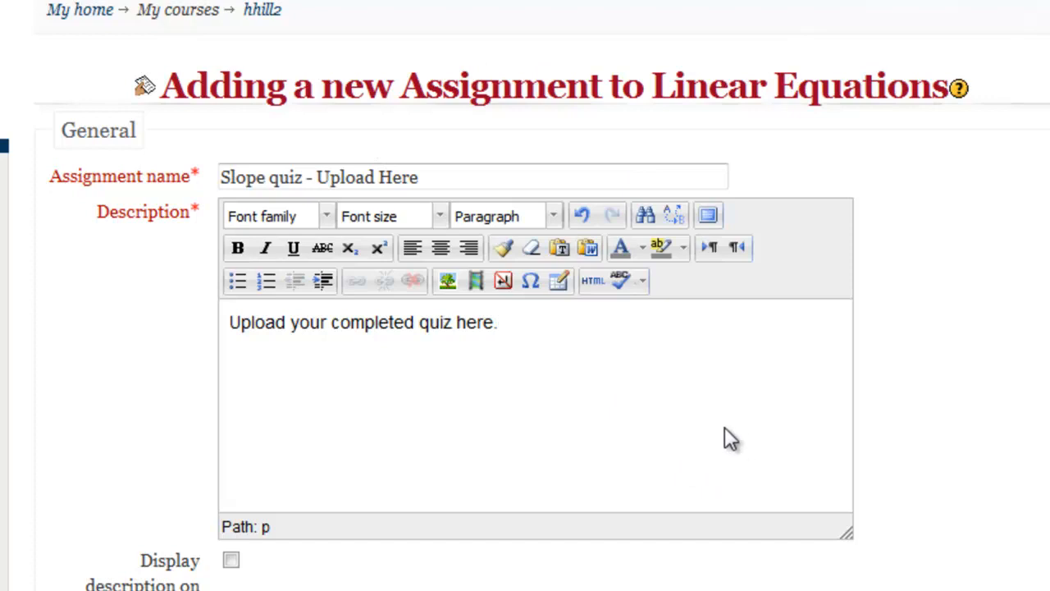
Set Allow resubmitting to Yes in the assignment's single-file upload settings
scroll(937, 465, down, 2)
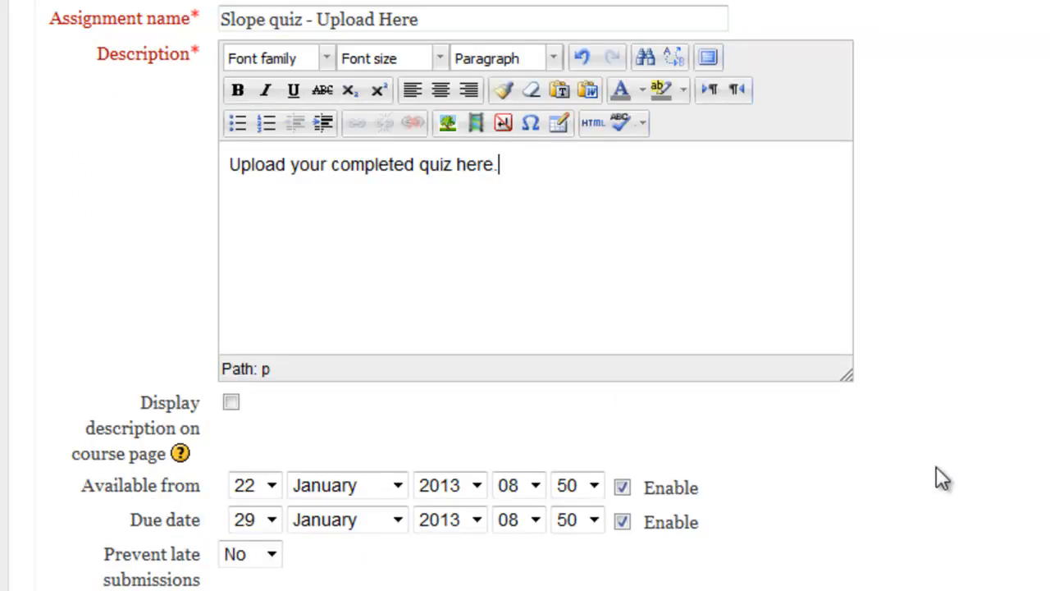
scroll(936, 468, down, 2)
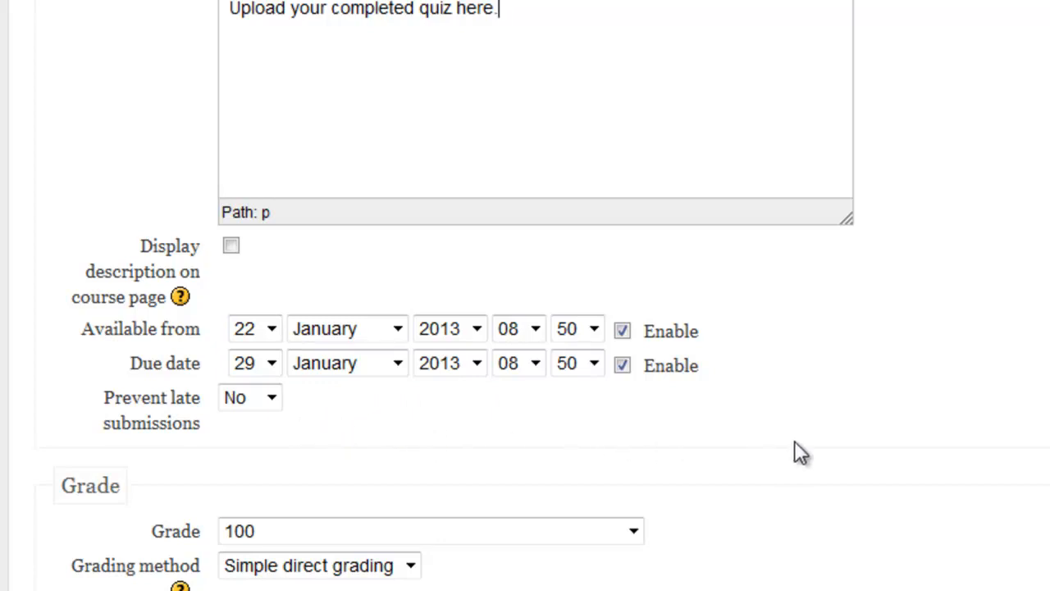
scroll(810, 452, down, 5)
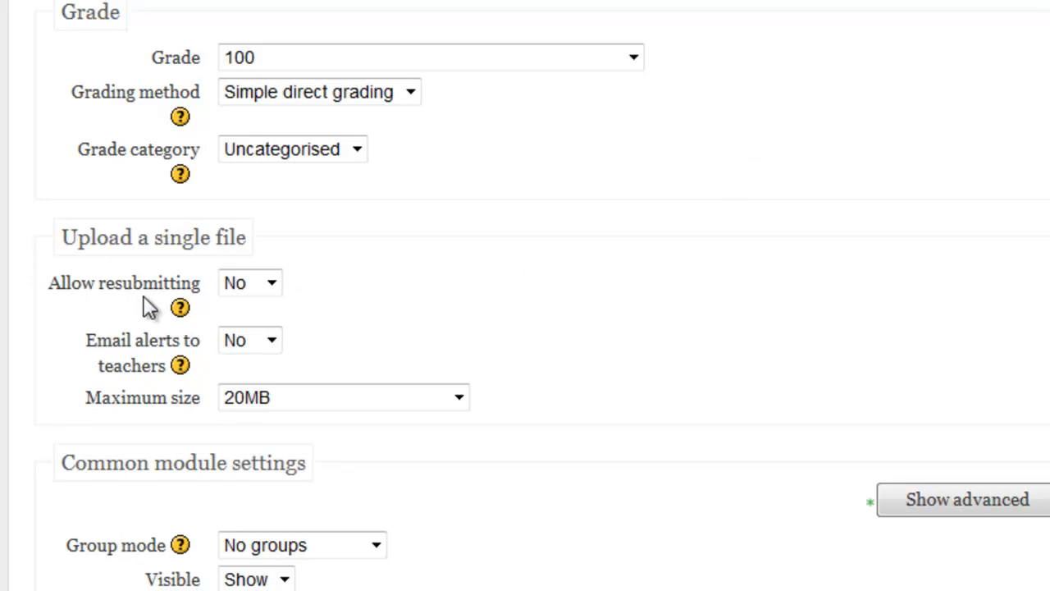
click(271, 285)
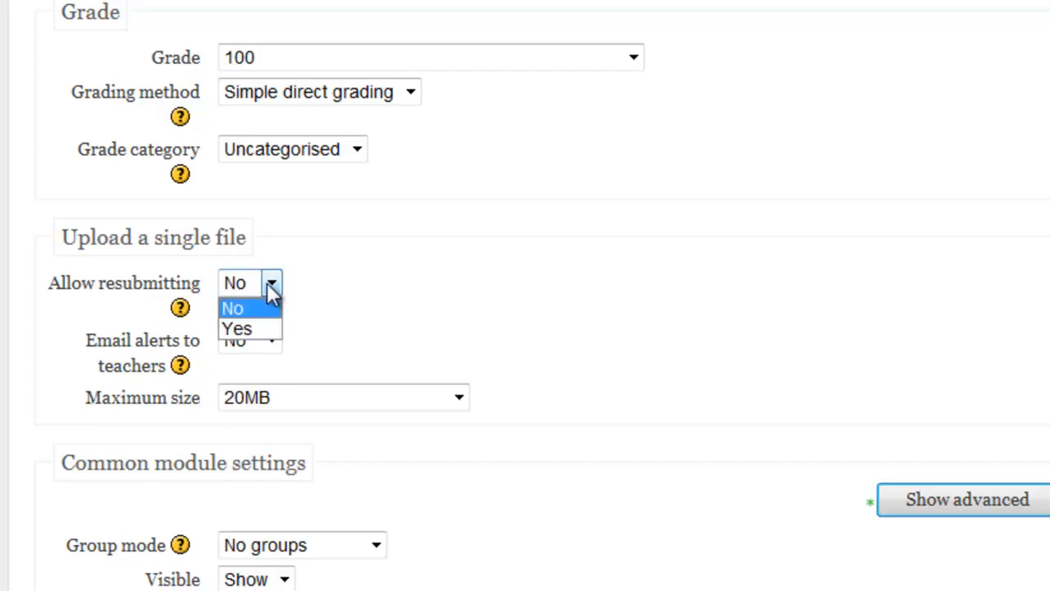
click(275, 331)
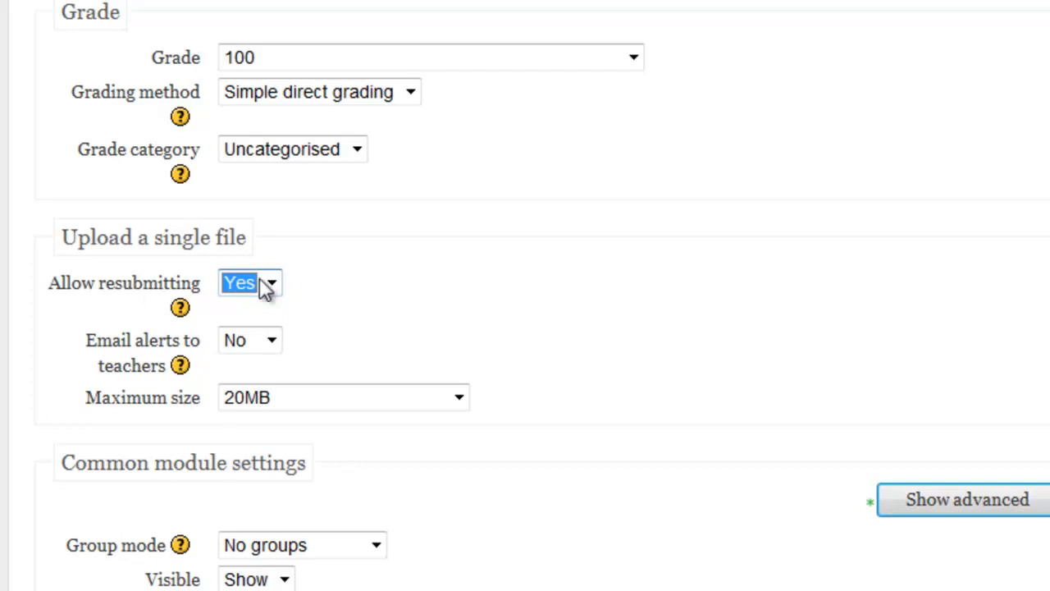
click(486, 305)
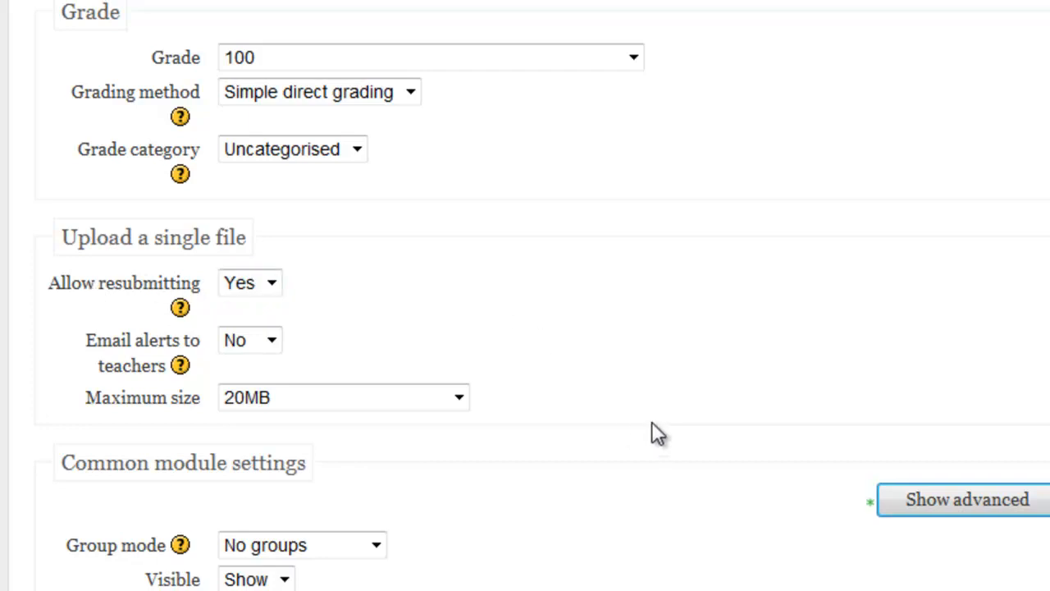
Disable the assignment's Available from and Due date settings, and save it, returning to the course page
scroll(652, 432, up, 2)
scroll(609, 52, up, 1)
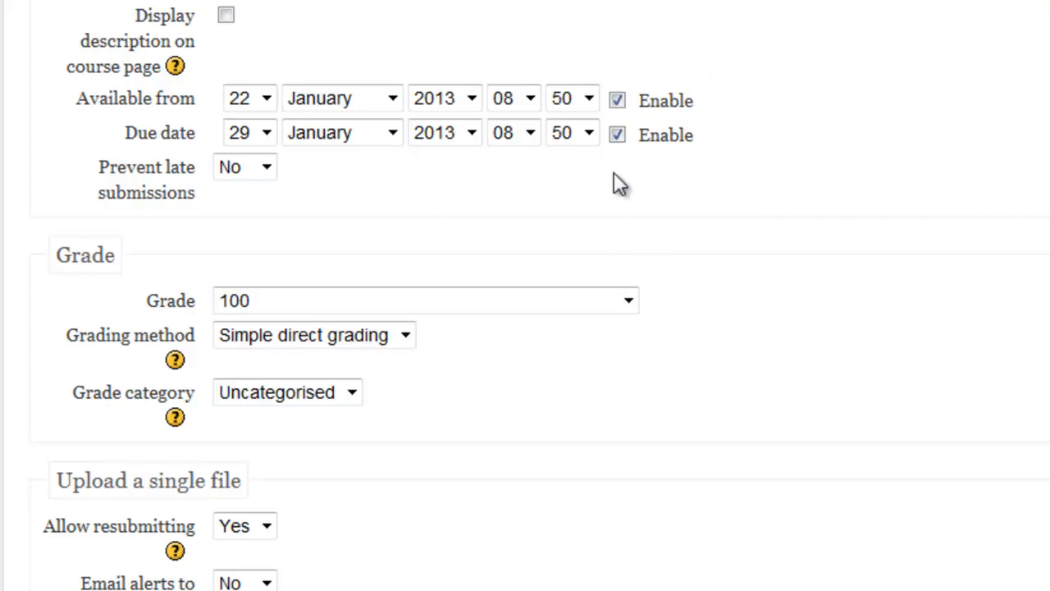
click(618, 101)
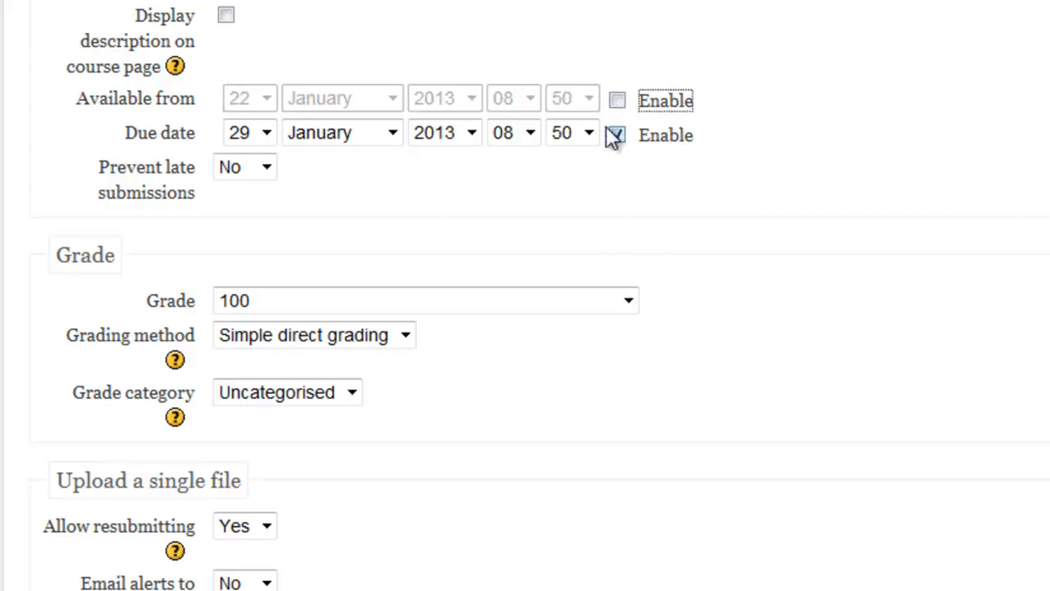
click(618, 137)
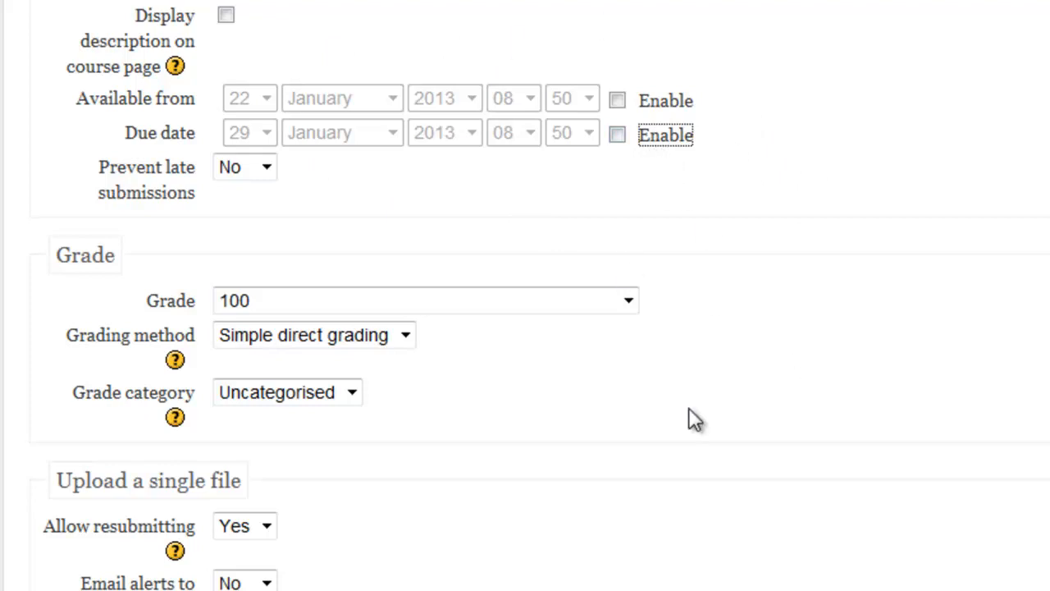
scroll(694, 459, down, 3)
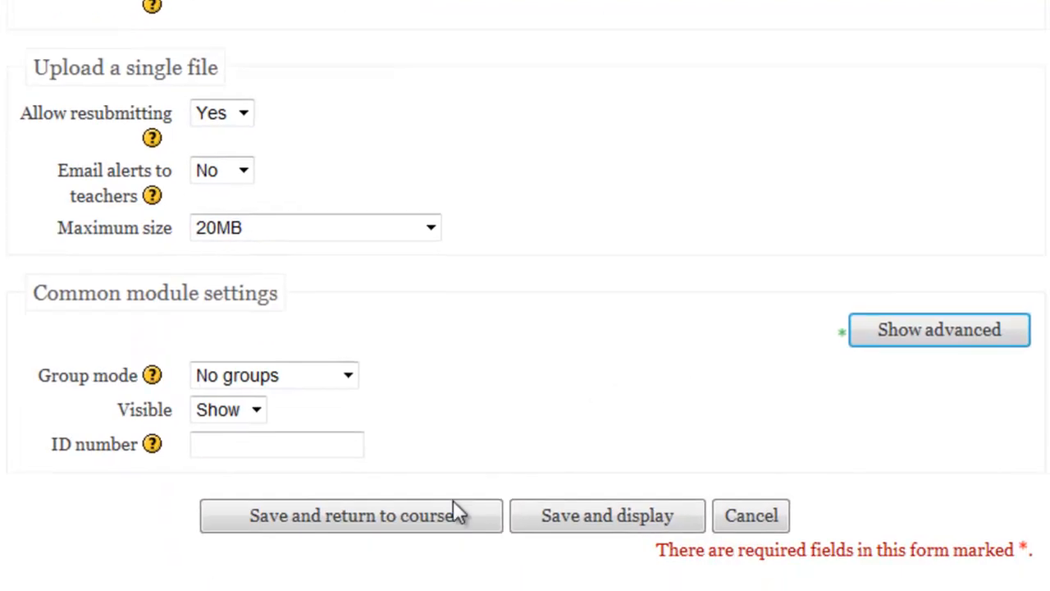
click(354, 442)
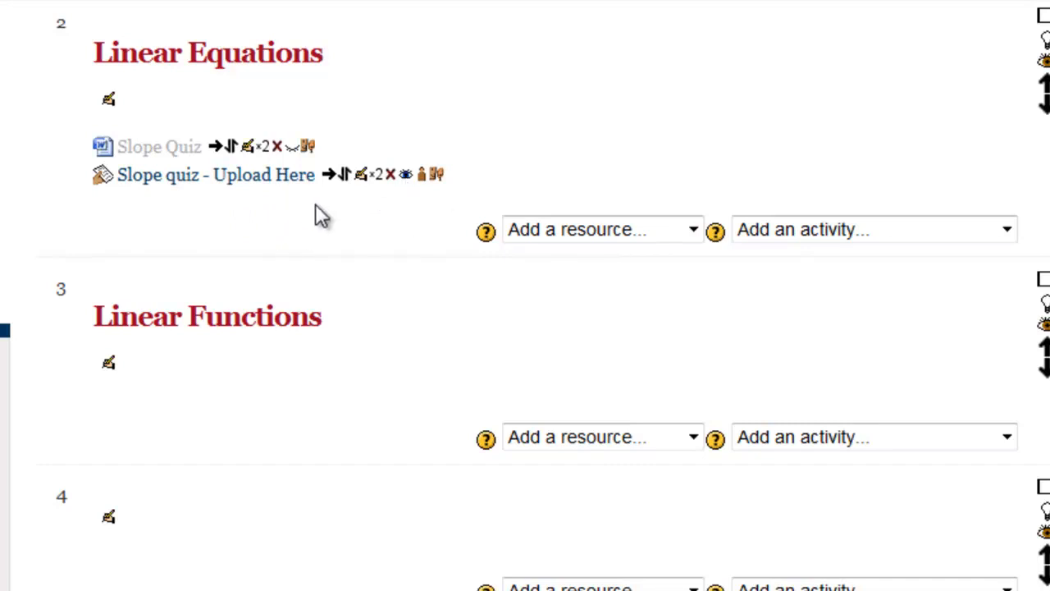
Make the Slope Quiz file in the Linear Equations topic visible to students and open SlopeQuiz.docx in Word
scroll(628, 115, up, 3)
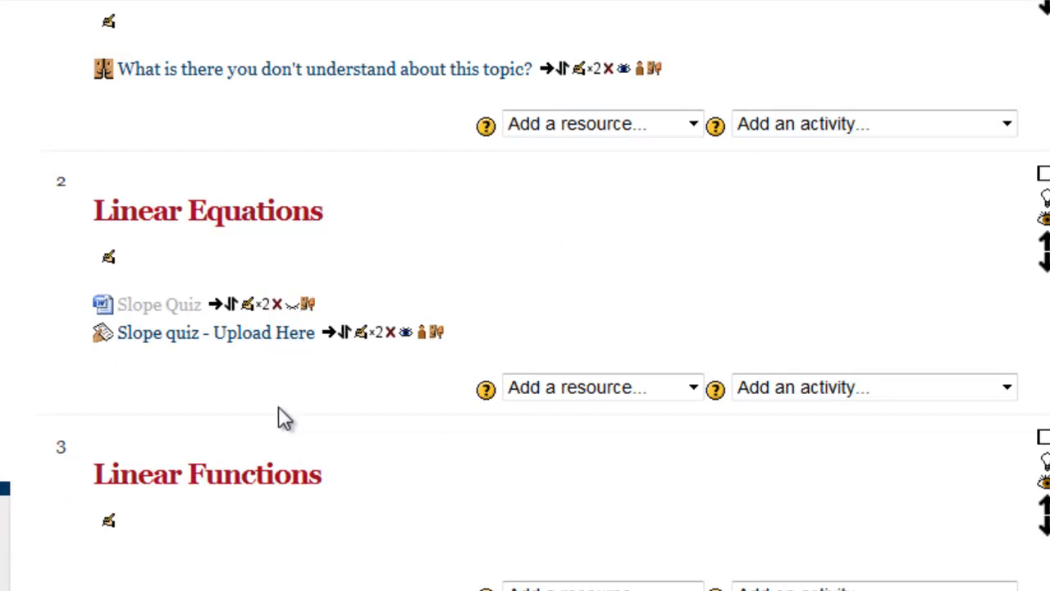
click(293, 310)
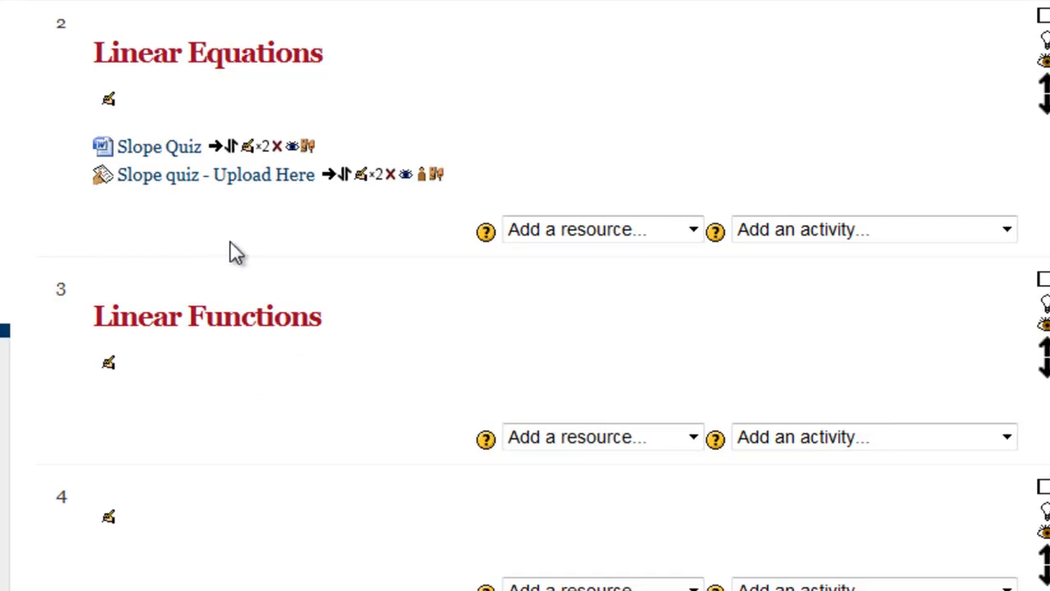
scroll(246, 263, up, 2)
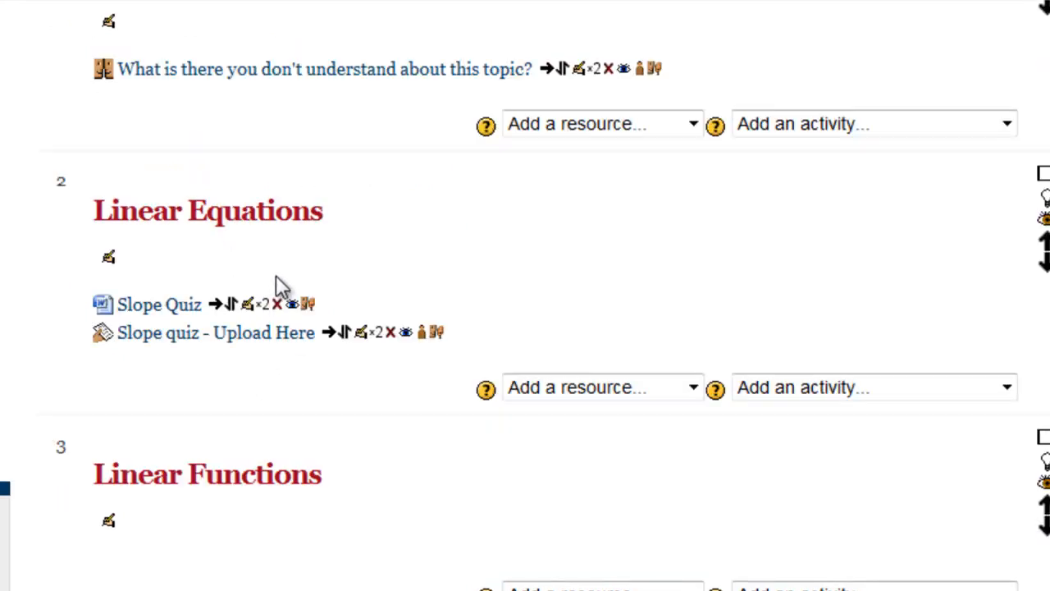
click(167, 319)
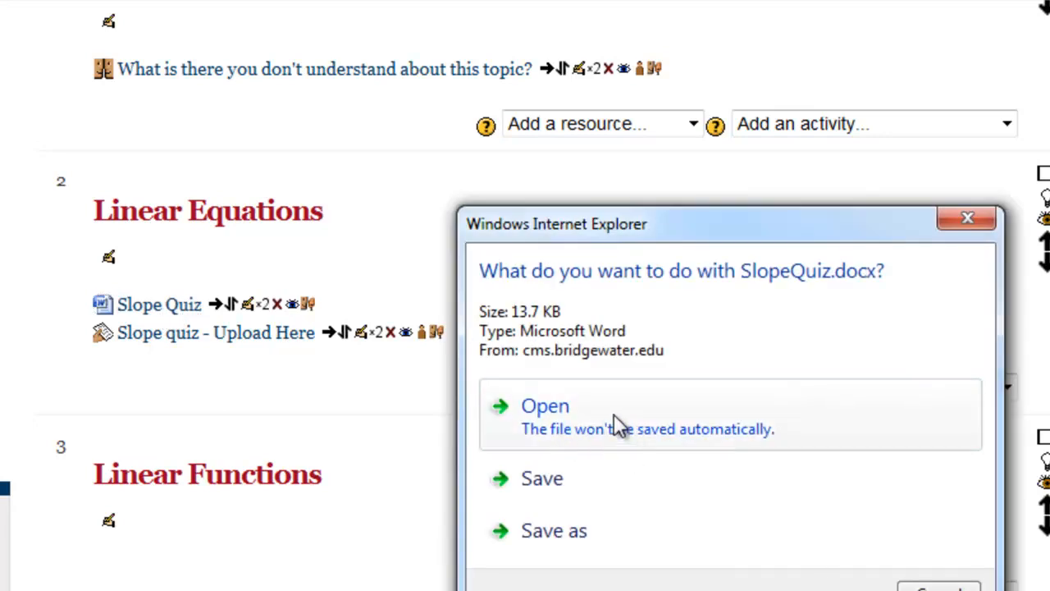
click(548, 419)
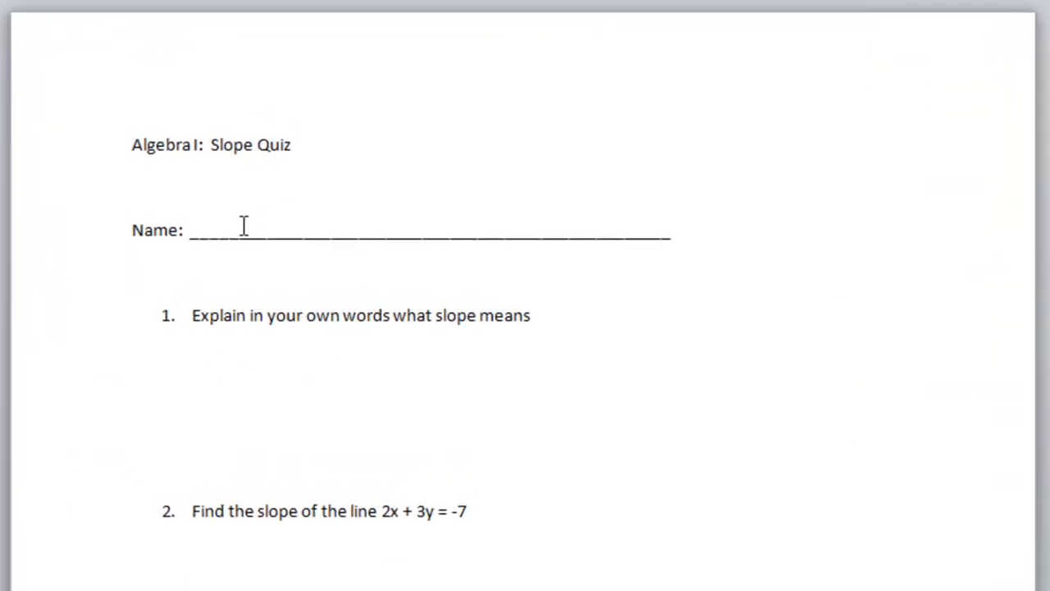
Fill in the student's full name on the Name line of the slope quiz document
text(John Dle)
key(BackSpace)
key(BackSpace)
text(oe)
Examine the slope quiz questions and the blank answer spaces below questions 1 to 3
click(199, 363)
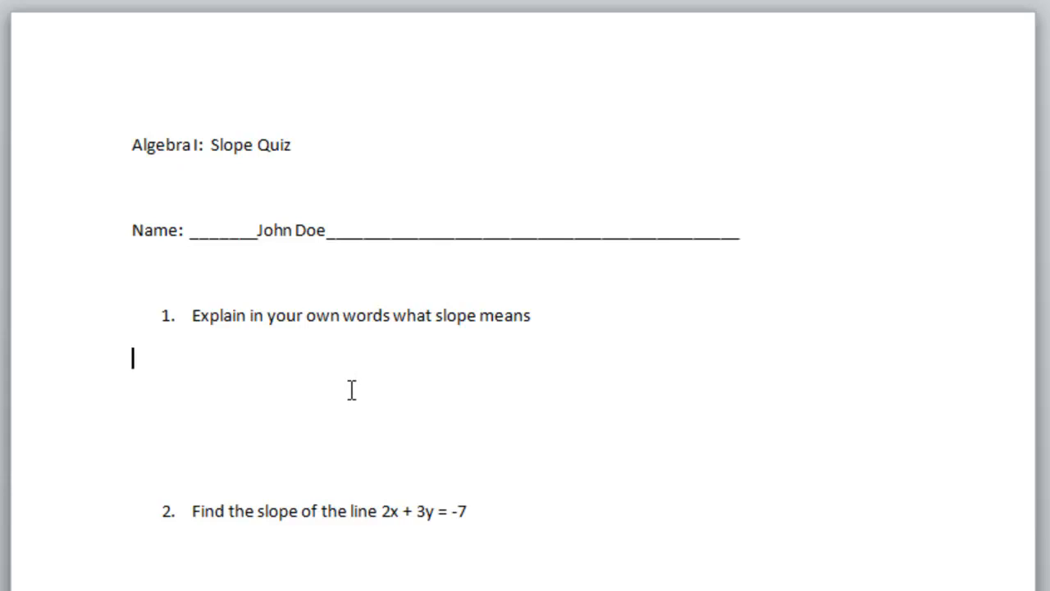
scroll(464, 382, down, 5)
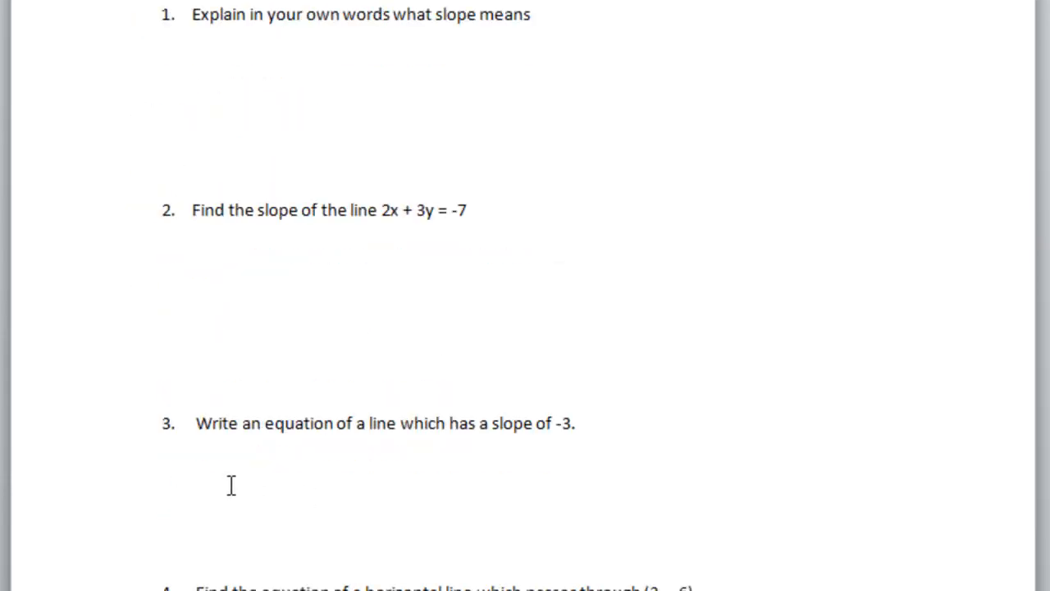
drag(205, 468, 268, 526)
click(298, 525)
scroll(582, 493, up, 3)
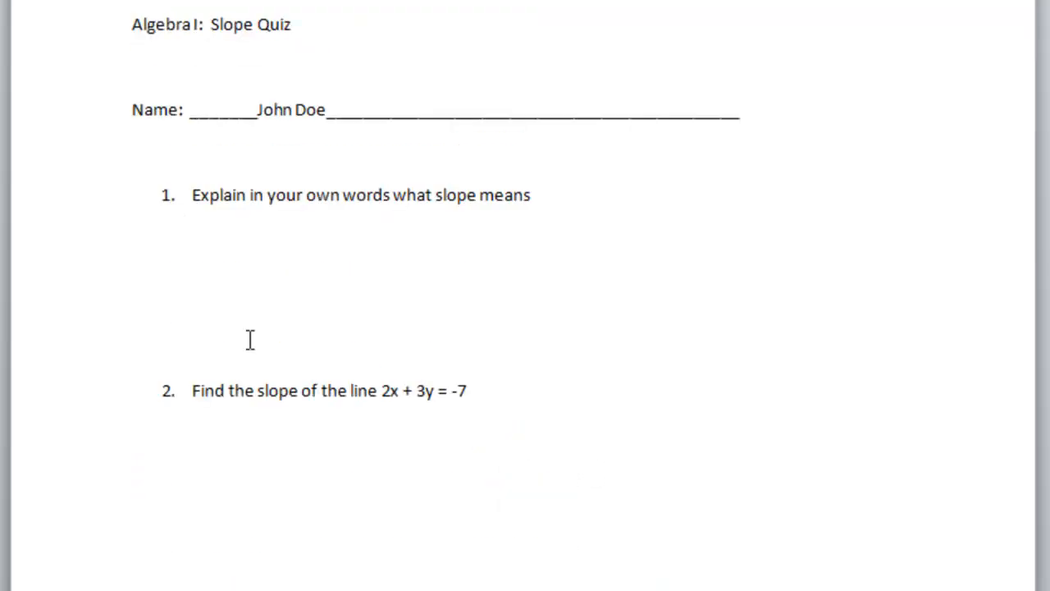
drag(174, 245, 202, 366)
click(183, 451)
drag(183, 450, 225, 498)
click(215, 270)
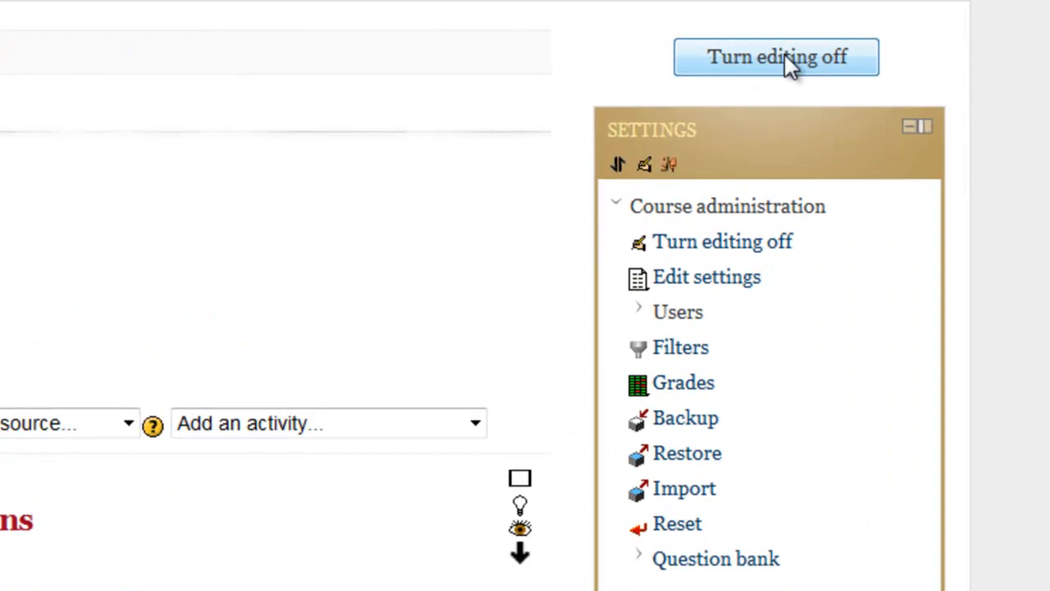
With course editing turned off, switch to the Student role and open the "Slope quiz - Upload Here" assignment
click(790, 66)
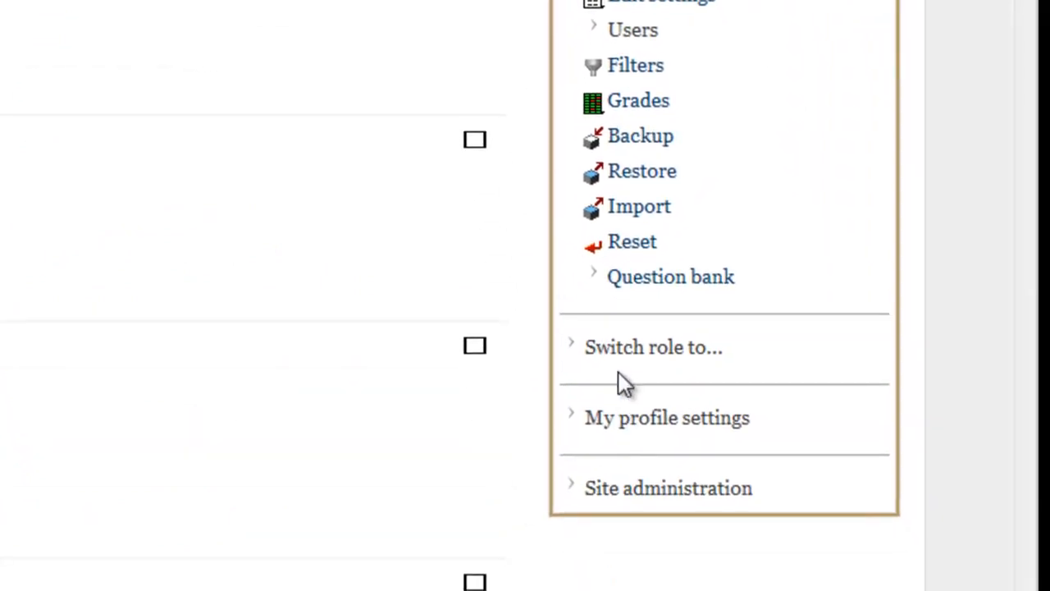
click(644, 352)
click(622, 453)
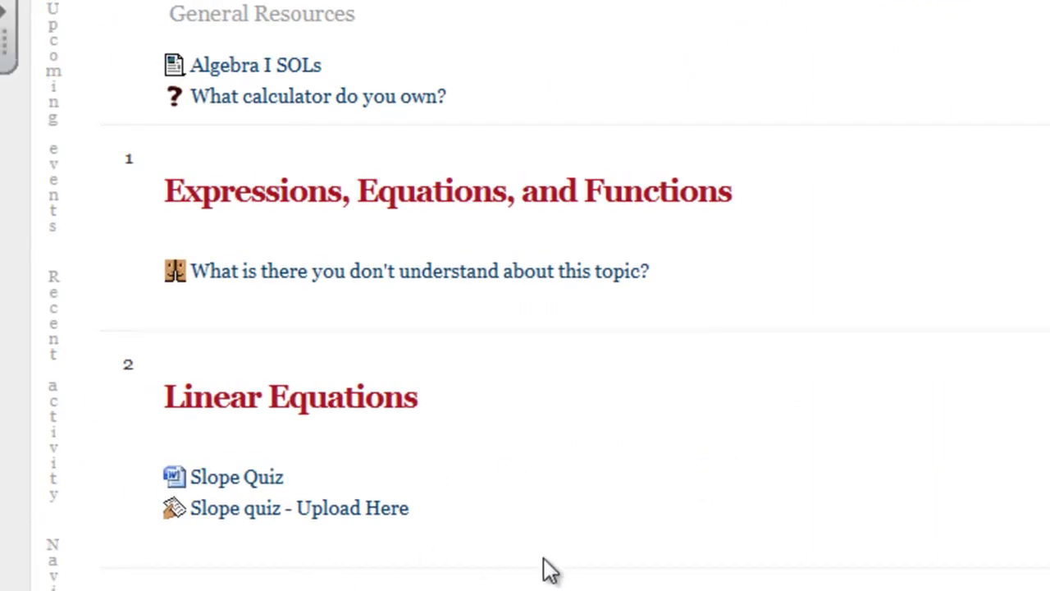
click(358, 509)
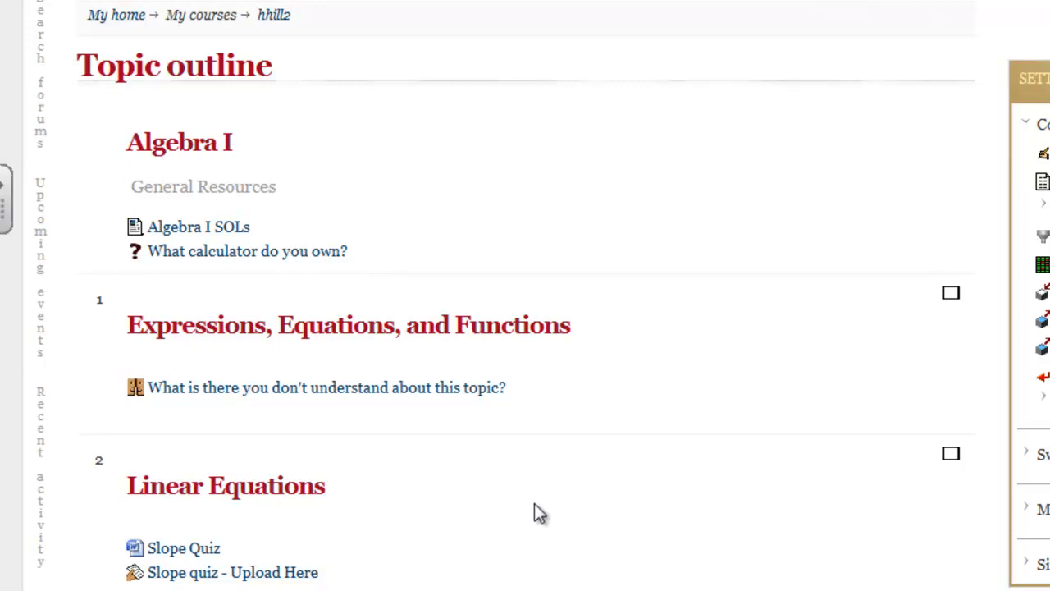
Turn course editing on and add an "Online text" assignment named "Find a website about slope" to the Linear Equations topic
click(883, 161)
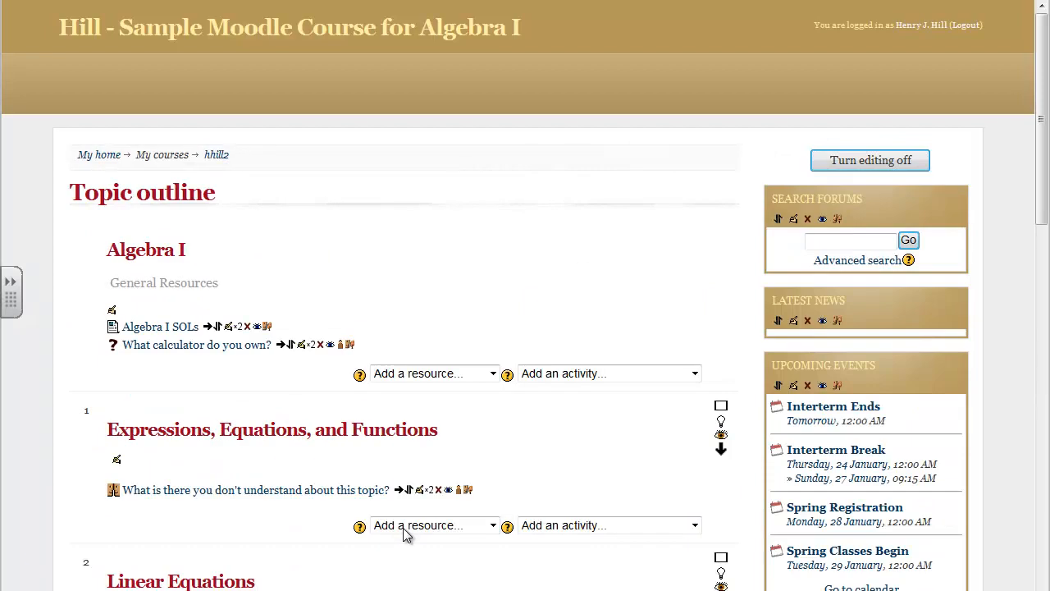
scroll(386, 532, down, 3)
scroll(379, 532, down, 1)
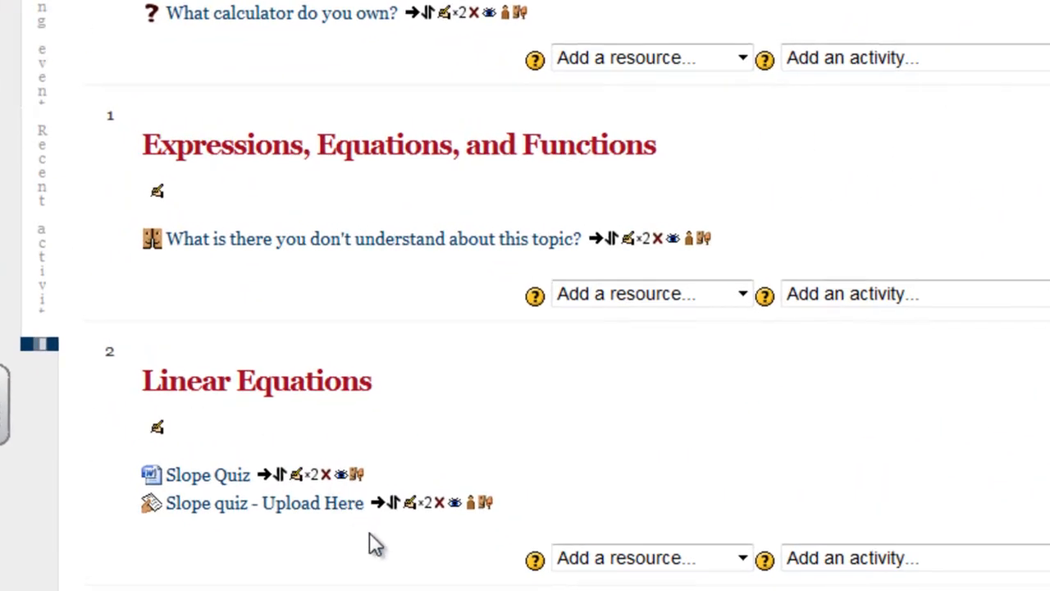
click(1046, 492)
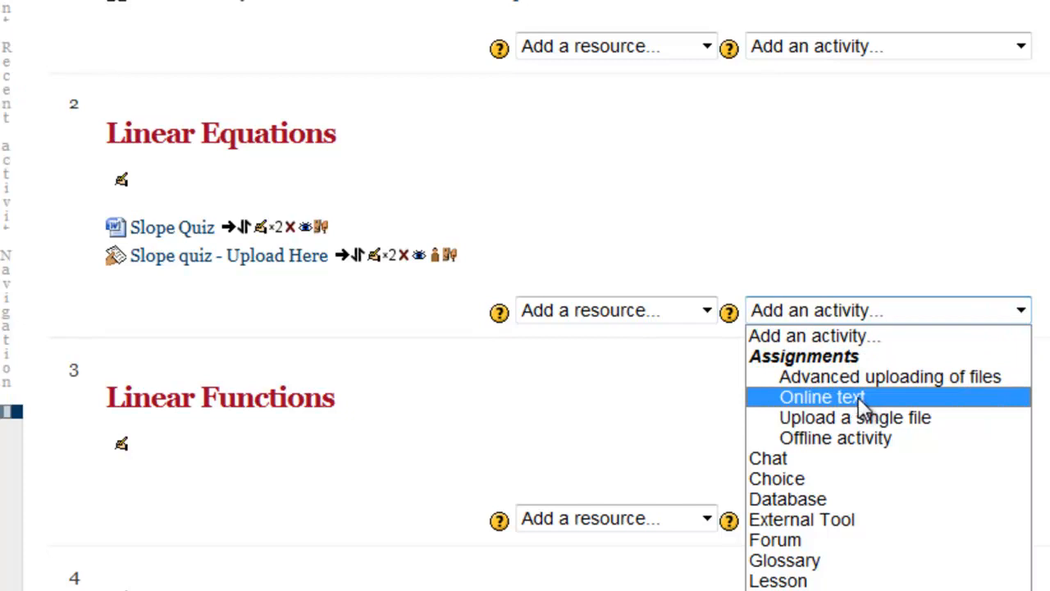
click(817, 397)
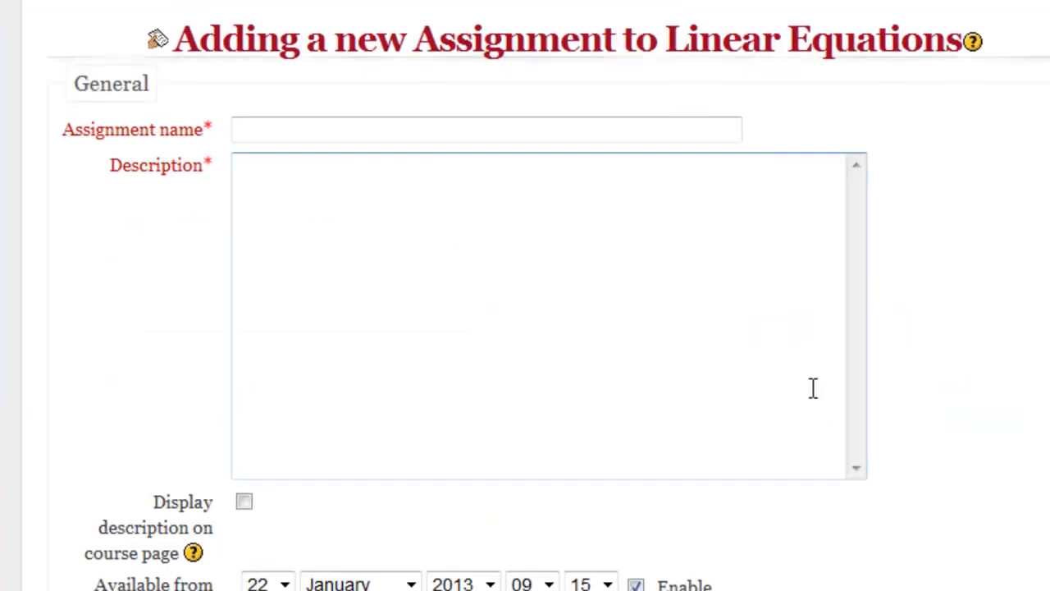
click(279, 155)
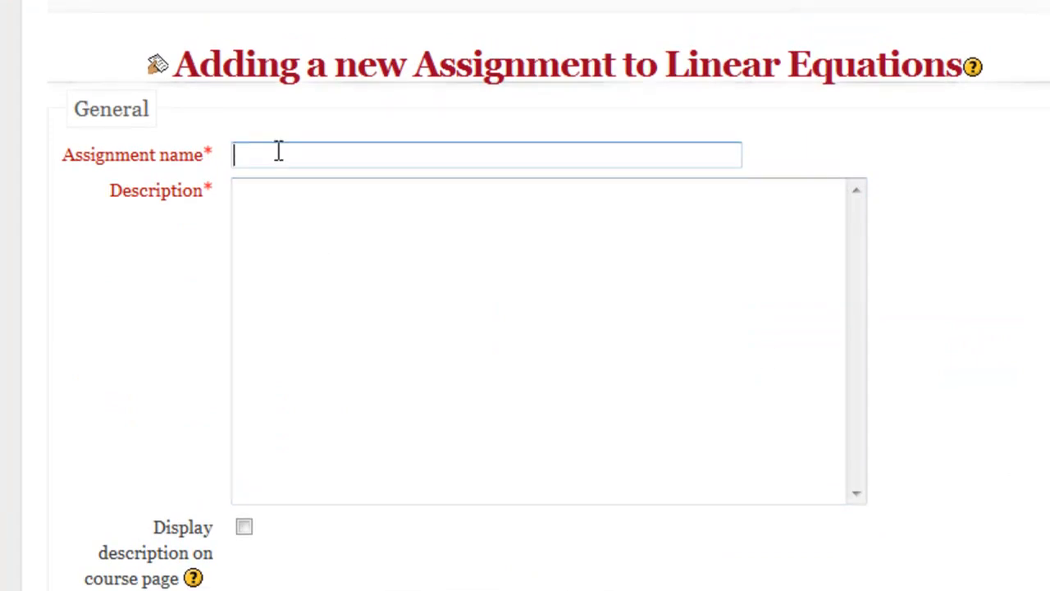
text(Find)
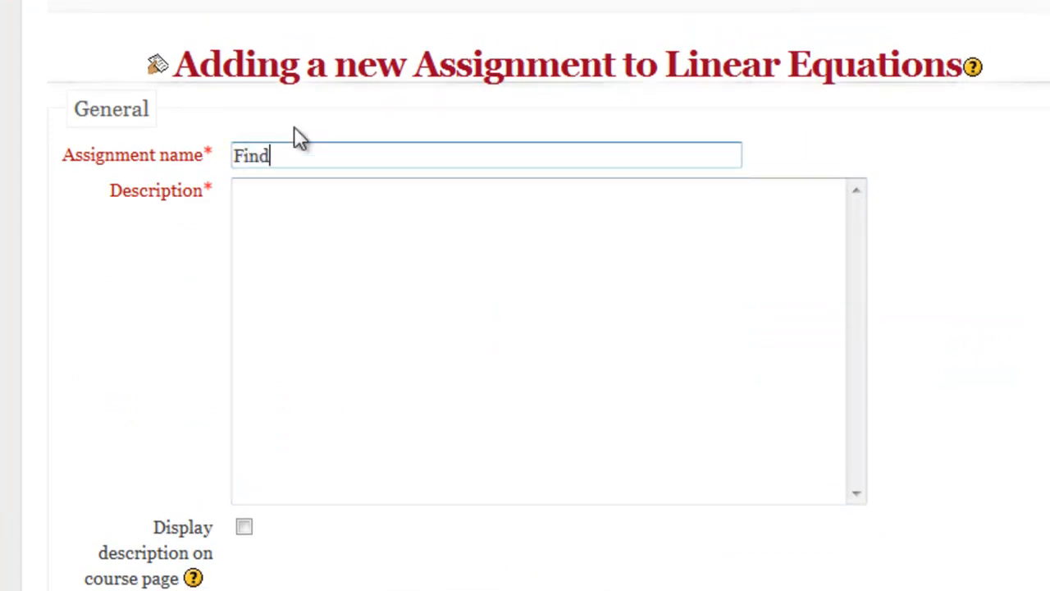
text( a website about slope)
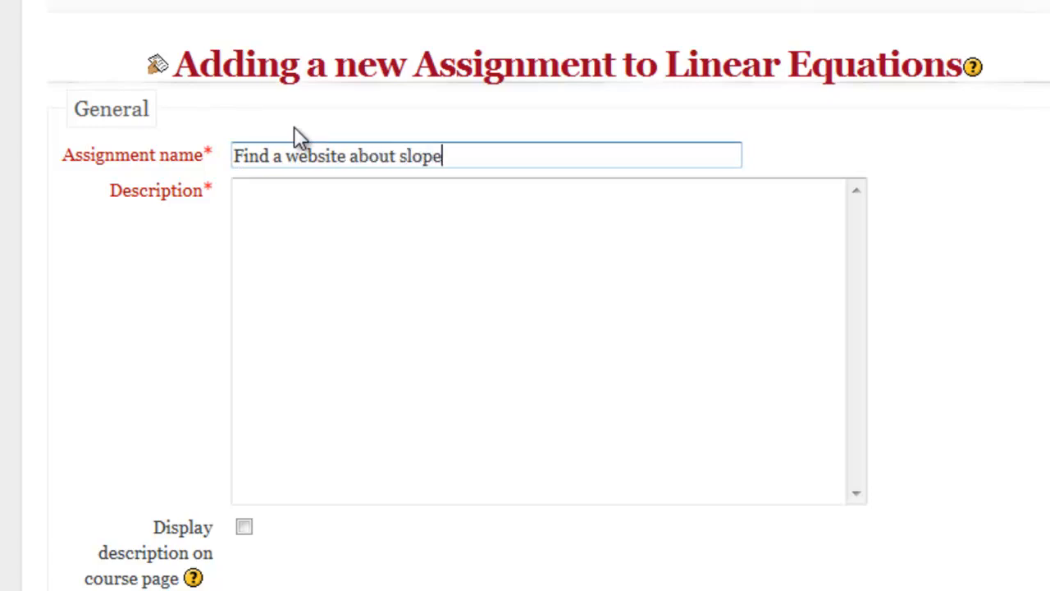
Enter a description asking students to find a website on why studying slope is important, covering professions, regulations or rules using slope, and paste its URL
click(294, 209)
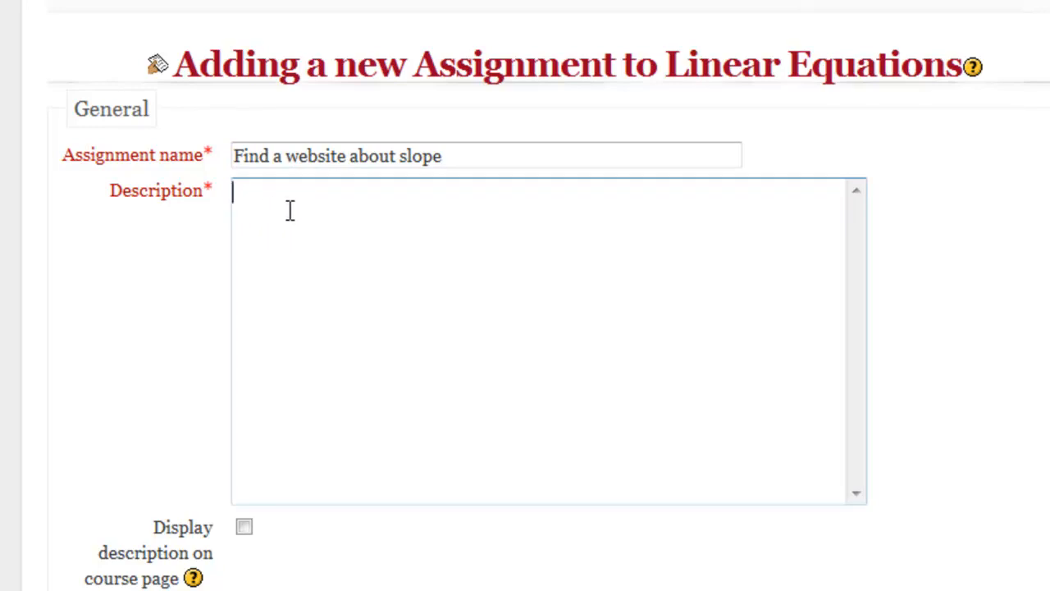
text(Find a website which details why the study of slope is important. That is, find a website which shows professions that use slope, regulations or rules about slopes of such things as tennis courts or interstate highways, etc. Paste the URL of the website below.)
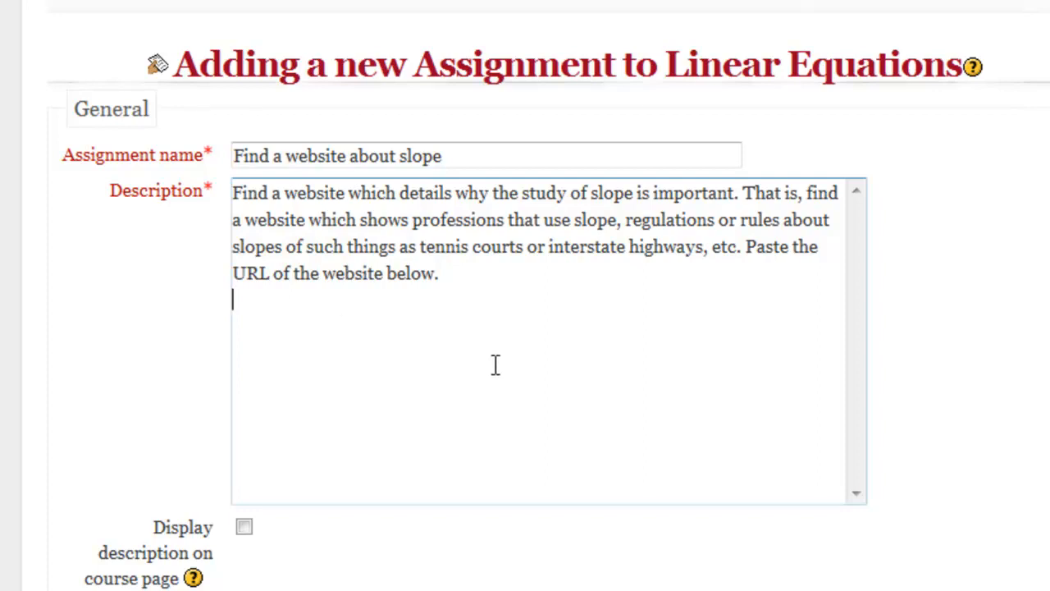
Disable the Available from and Due date settings of the online text assignment
scroll(663, 579, down, 3)
click(638, 468)
click(634, 494)
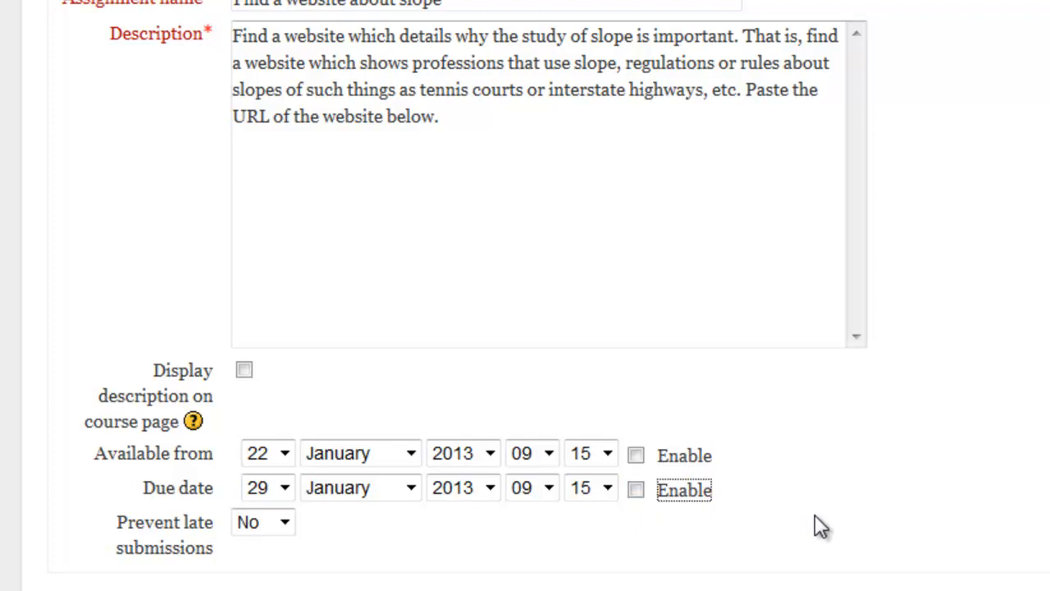
Set Allow resubmitting to Yes in the online text settings and save the assignment, returning to the course page
scroll(815, 517, down, 6)
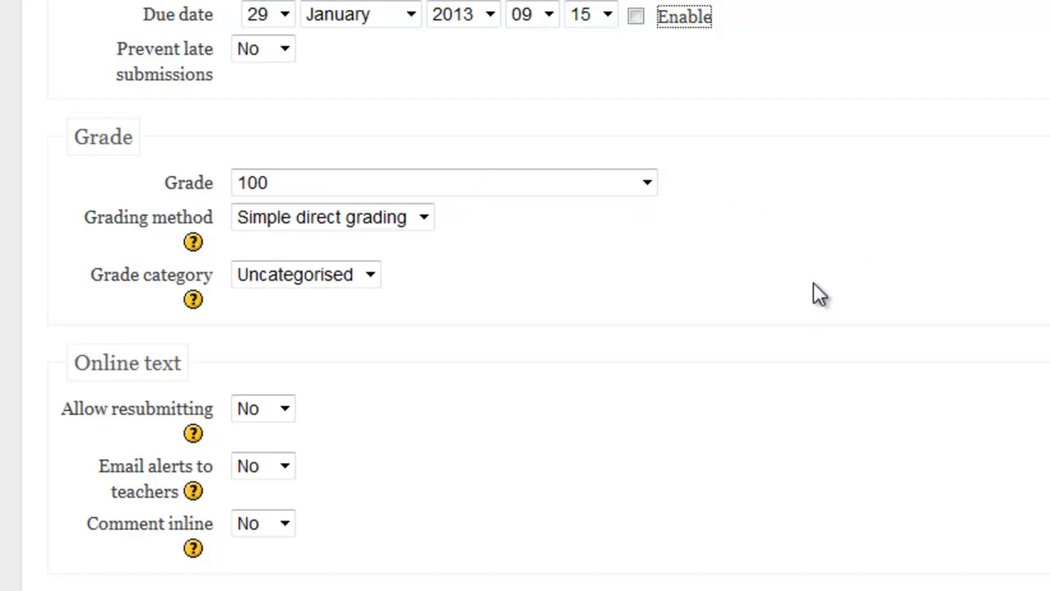
scroll(818, 278, down, 2)
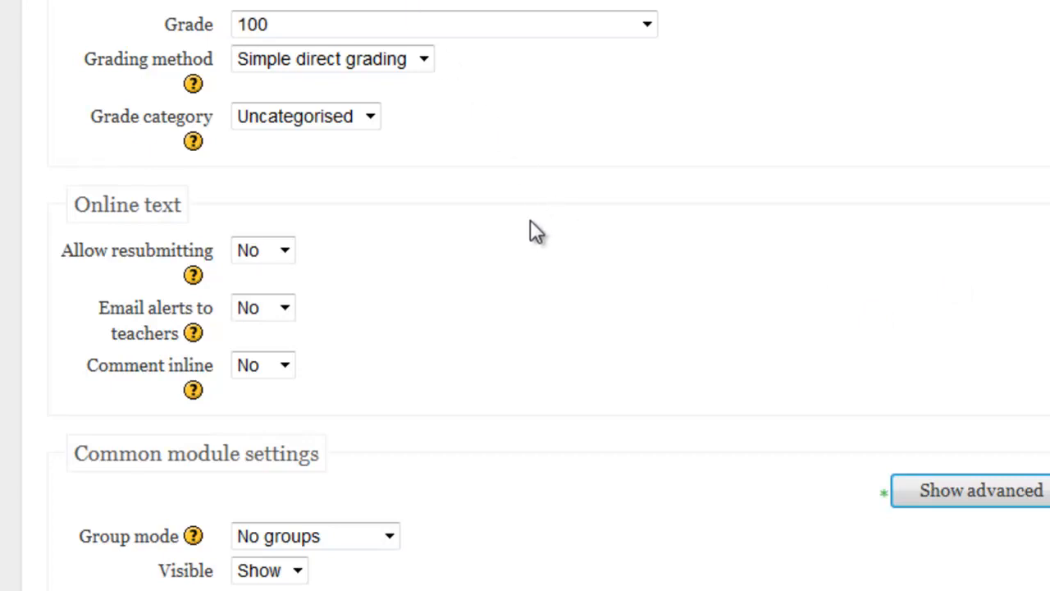
scroll(533, 225, down, 2)
click(284, 92)
click(257, 139)
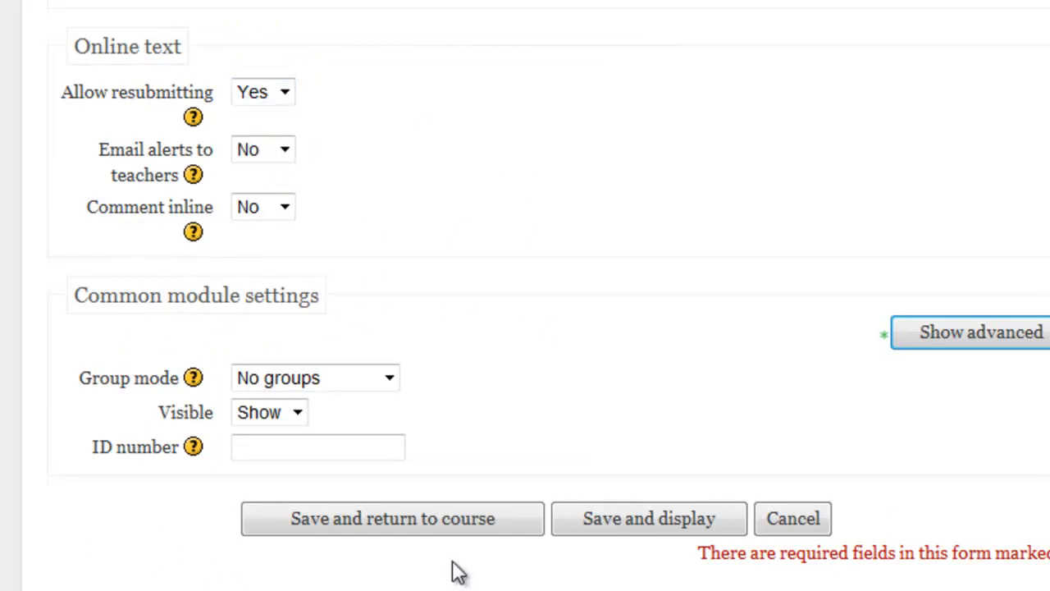
click(414, 518)
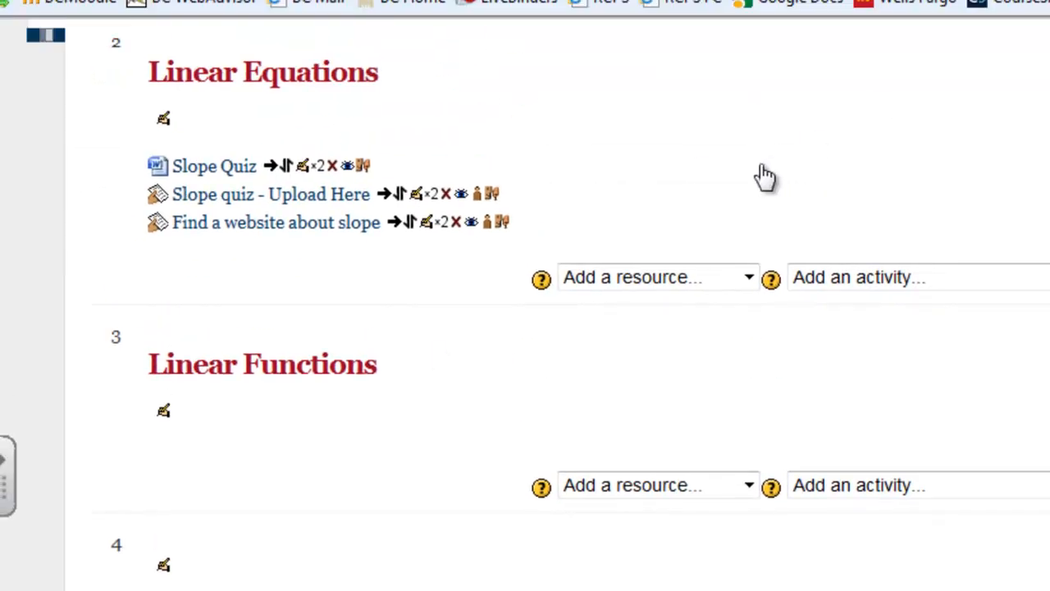
Switch to the Student role and view the Linear Equations topic as students see it
scroll(761, 189, up, 4)
scroll(765, 360, up, 2)
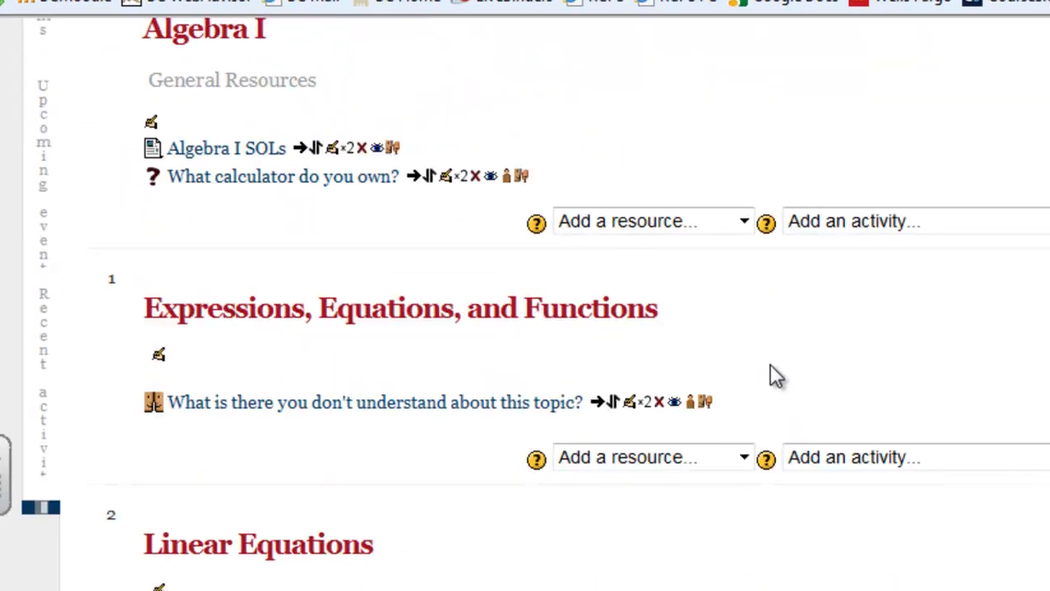
click(714, 276)
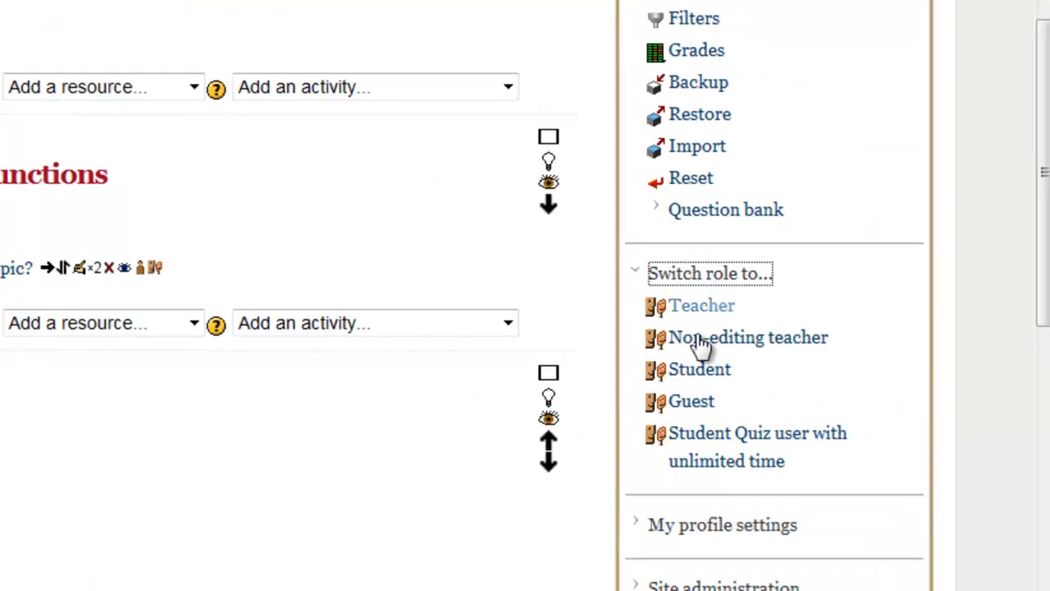
click(699, 371)
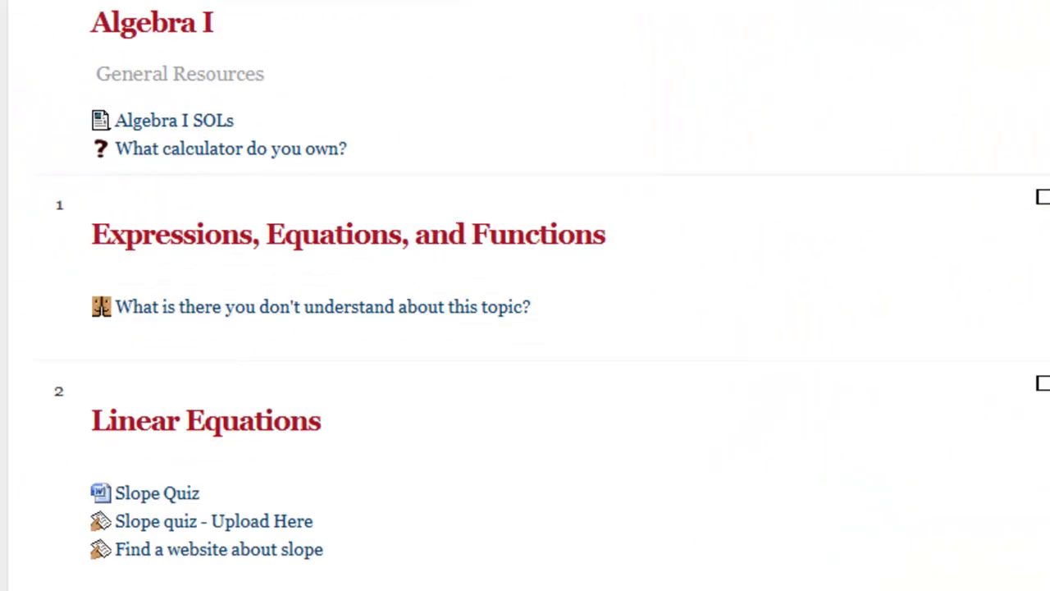
scroll(914, 131, down, 2)
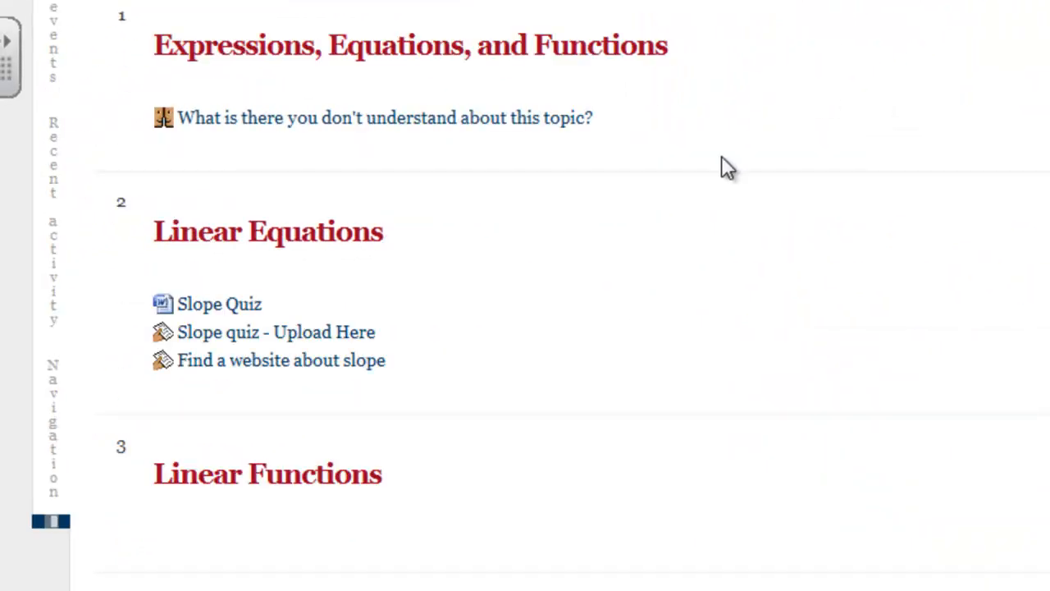
Preview the Find a website about slope assignment and its blank submission form as a student, and return to the course page
click(278, 364)
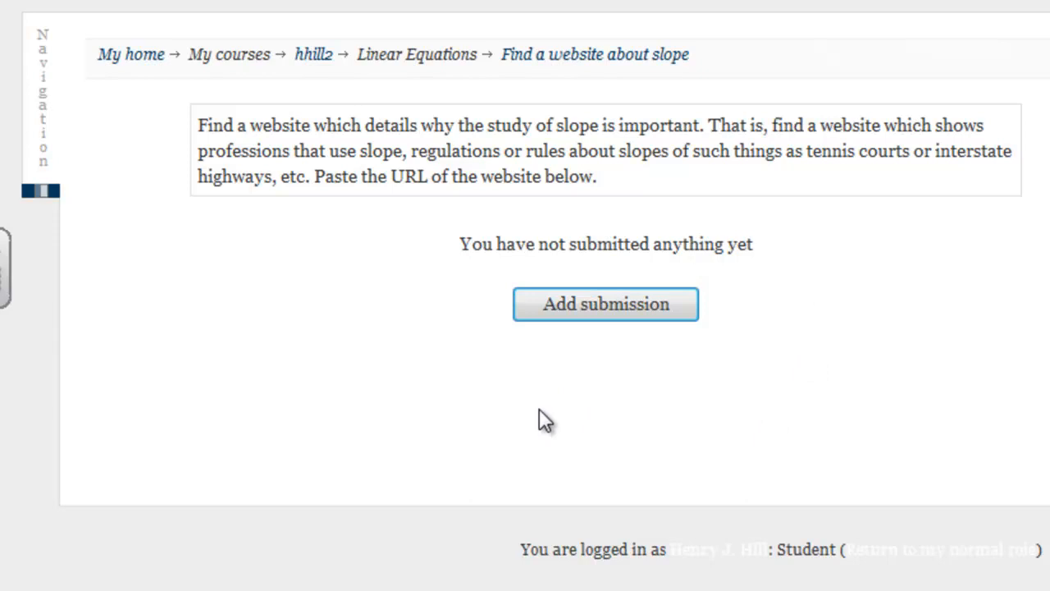
click(594, 308)
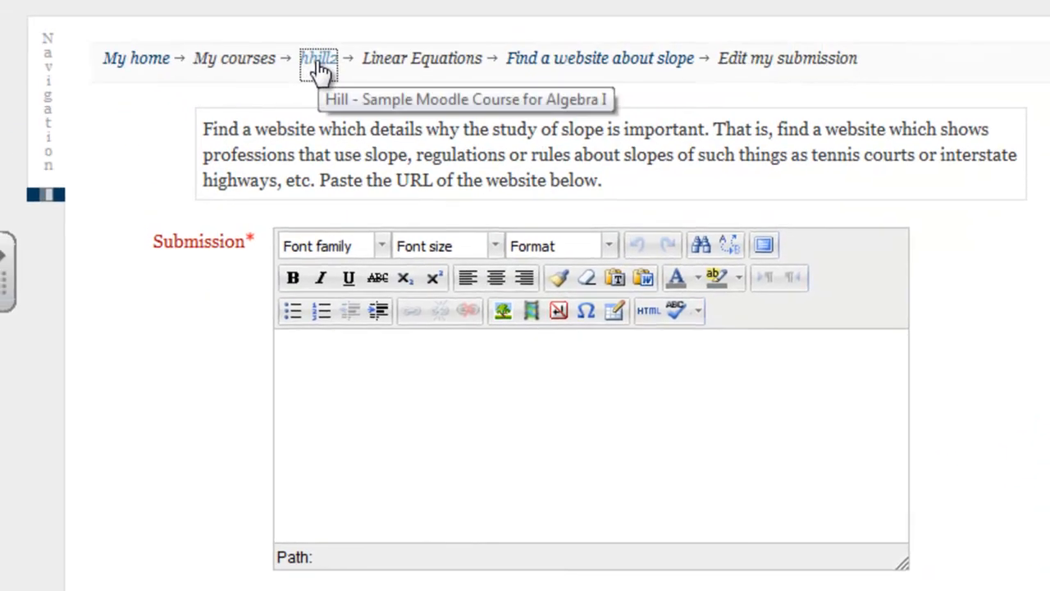
click(316, 51)
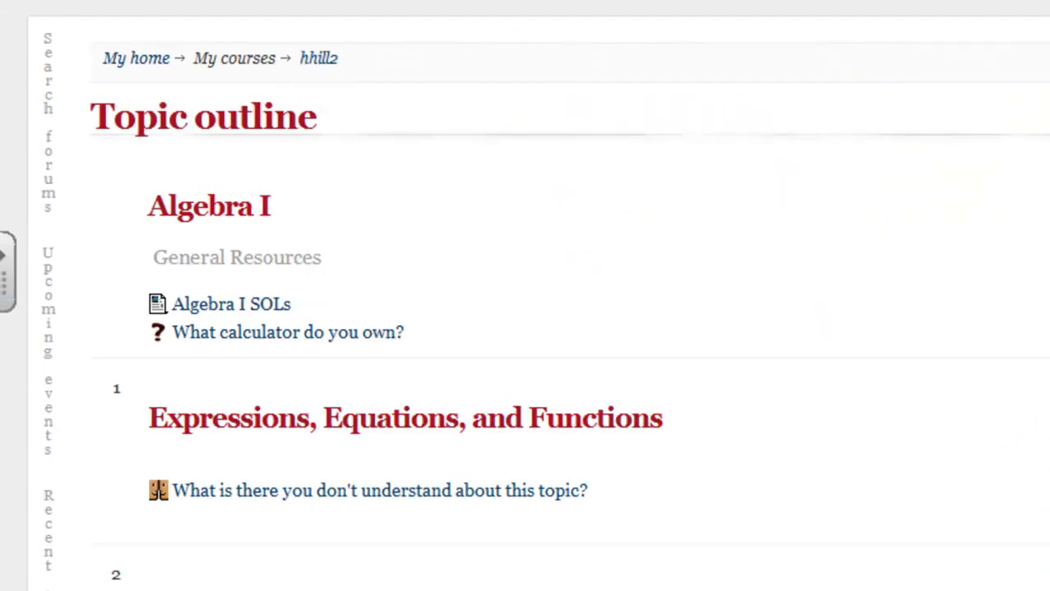
Return to the normal role and turn editing on for the course
click(745, 225)
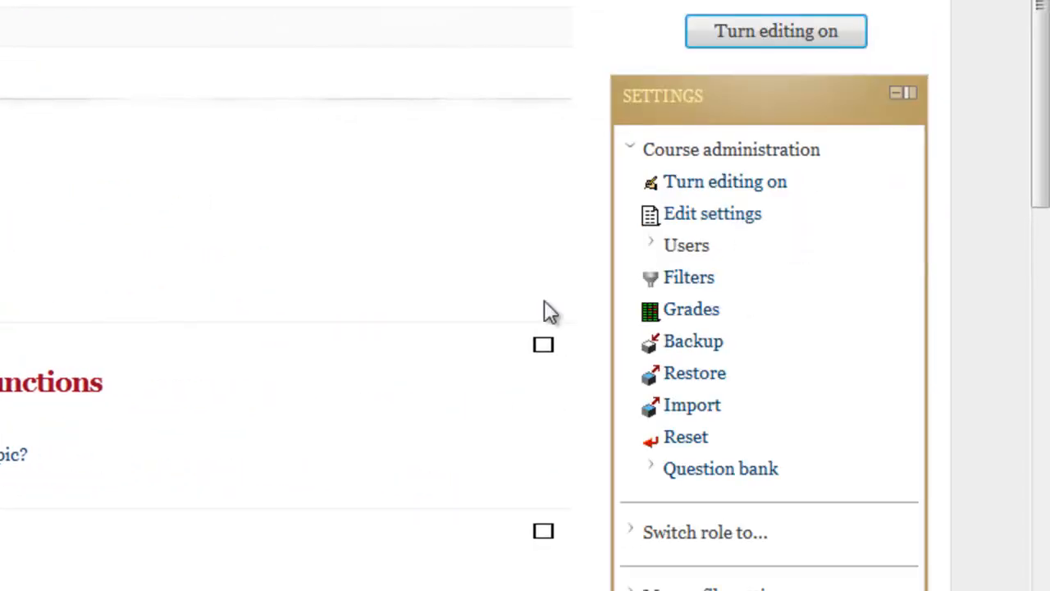
click(803, 33)
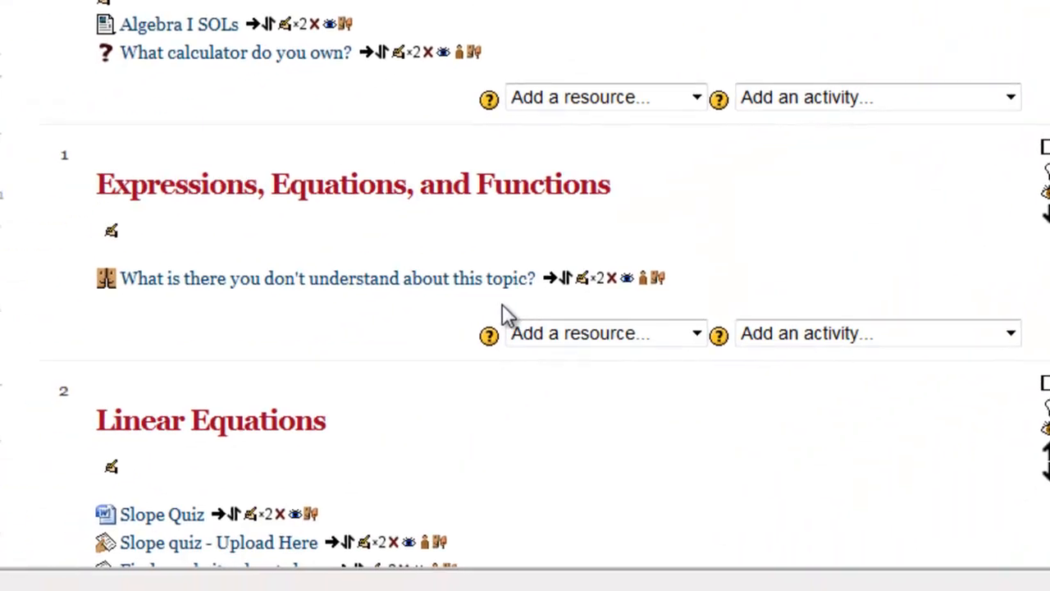
Review the assignment types and other activities that can be added to the Linear Equations topic, without choosing one
scroll(503, 304, down, 5)
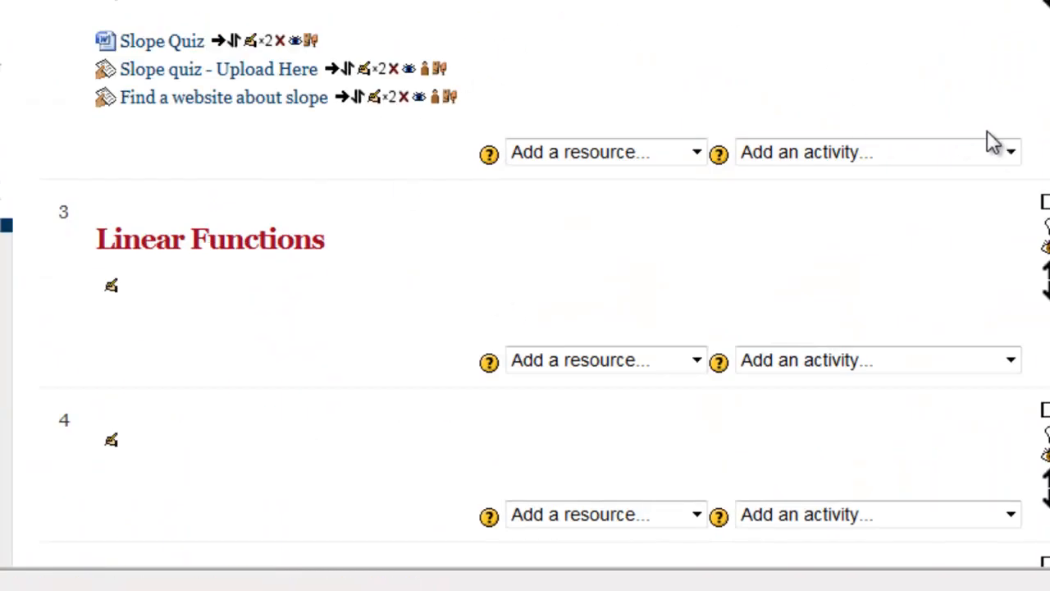
click(1011, 154)
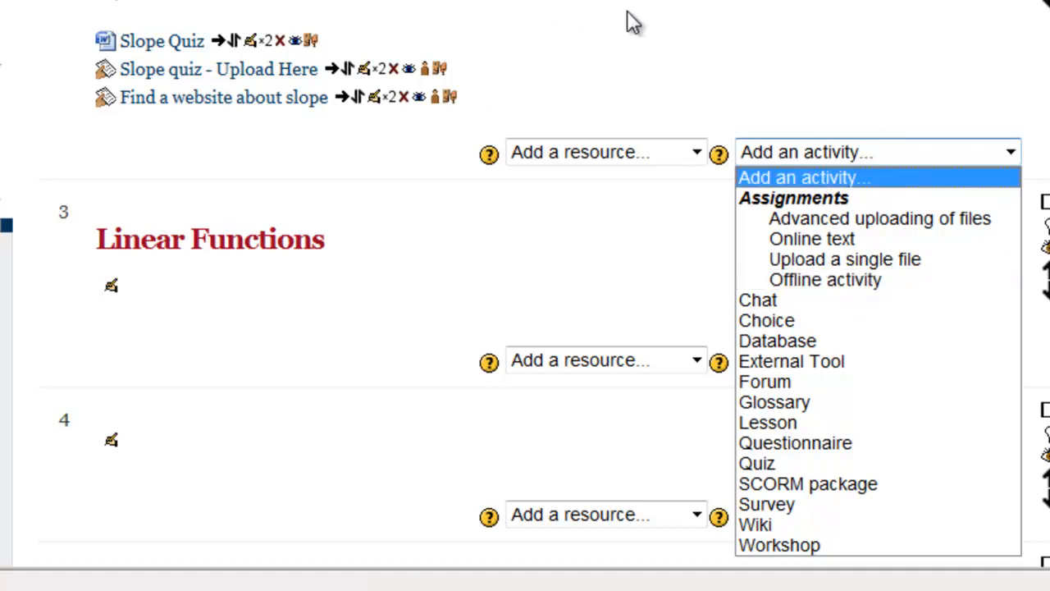
scroll(673, 87, up, 5)
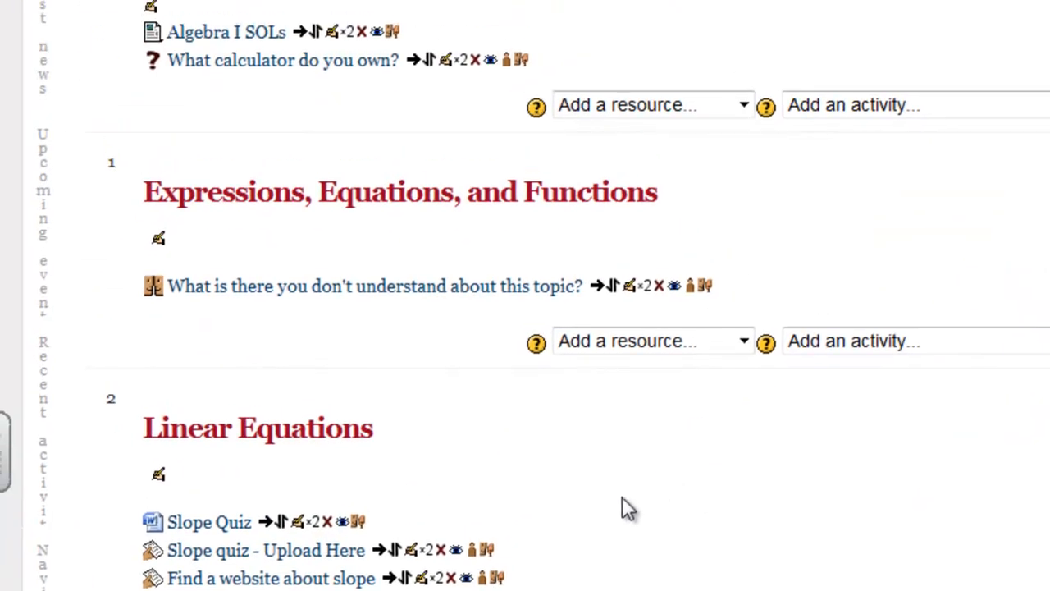